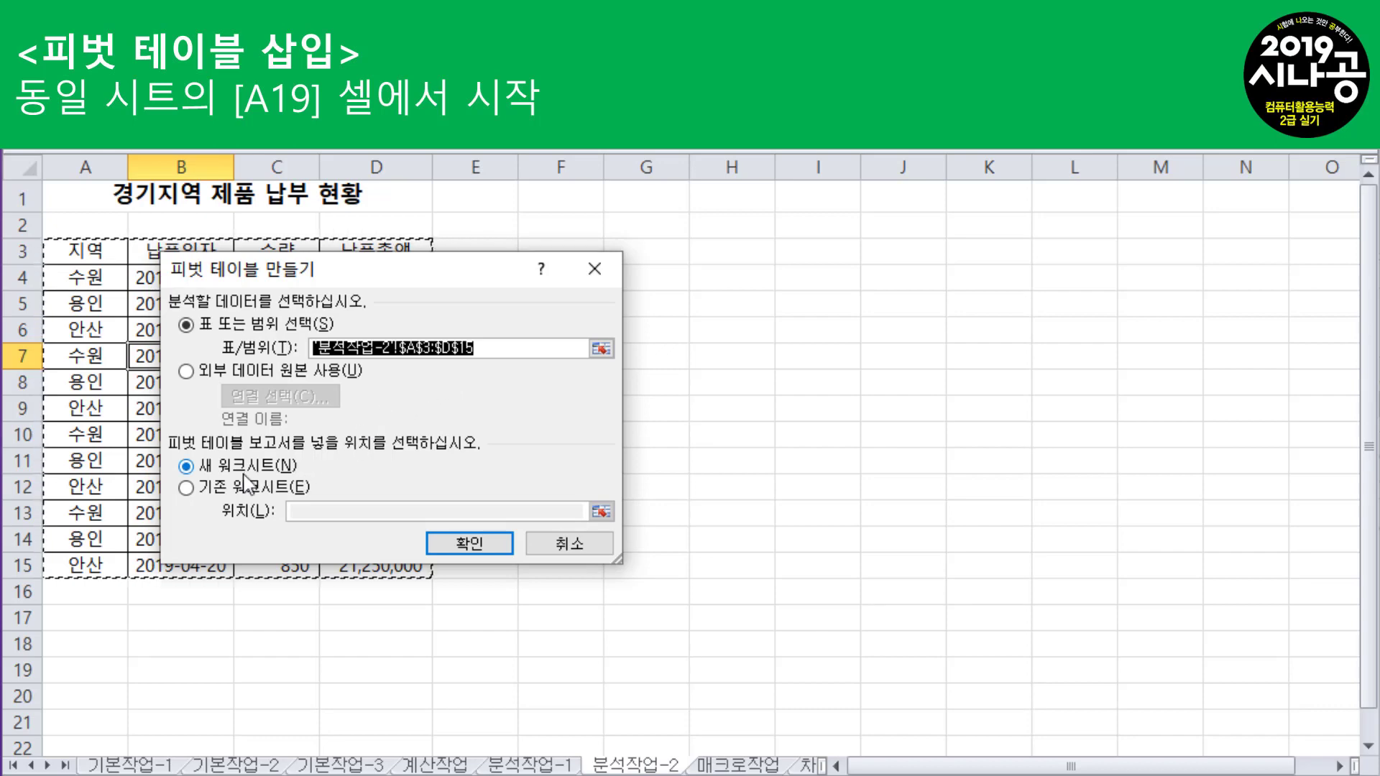
Create a pivot table from the range A3:D15, placed in the existing worksheet '분석작업-2' starting at cell A19
left_click(187, 488)
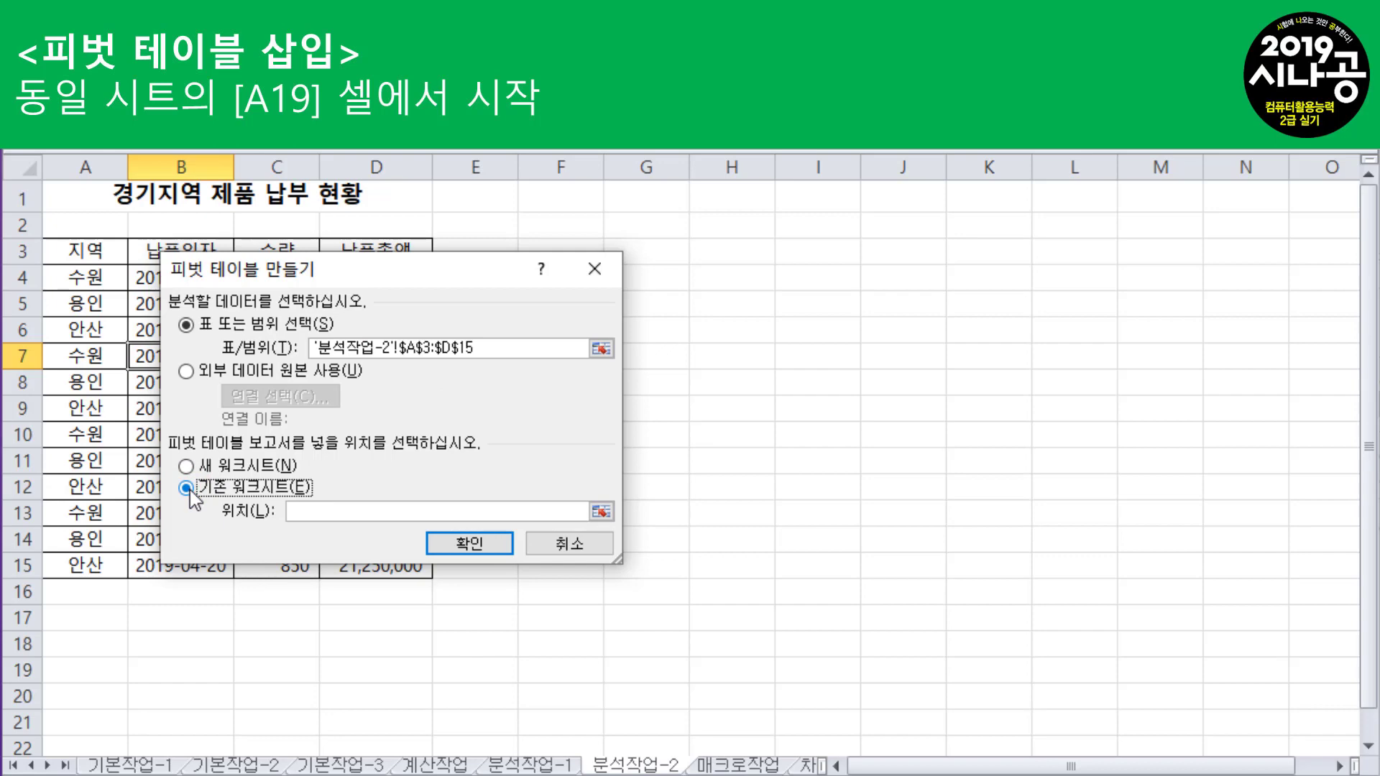
left_click(62, 668)
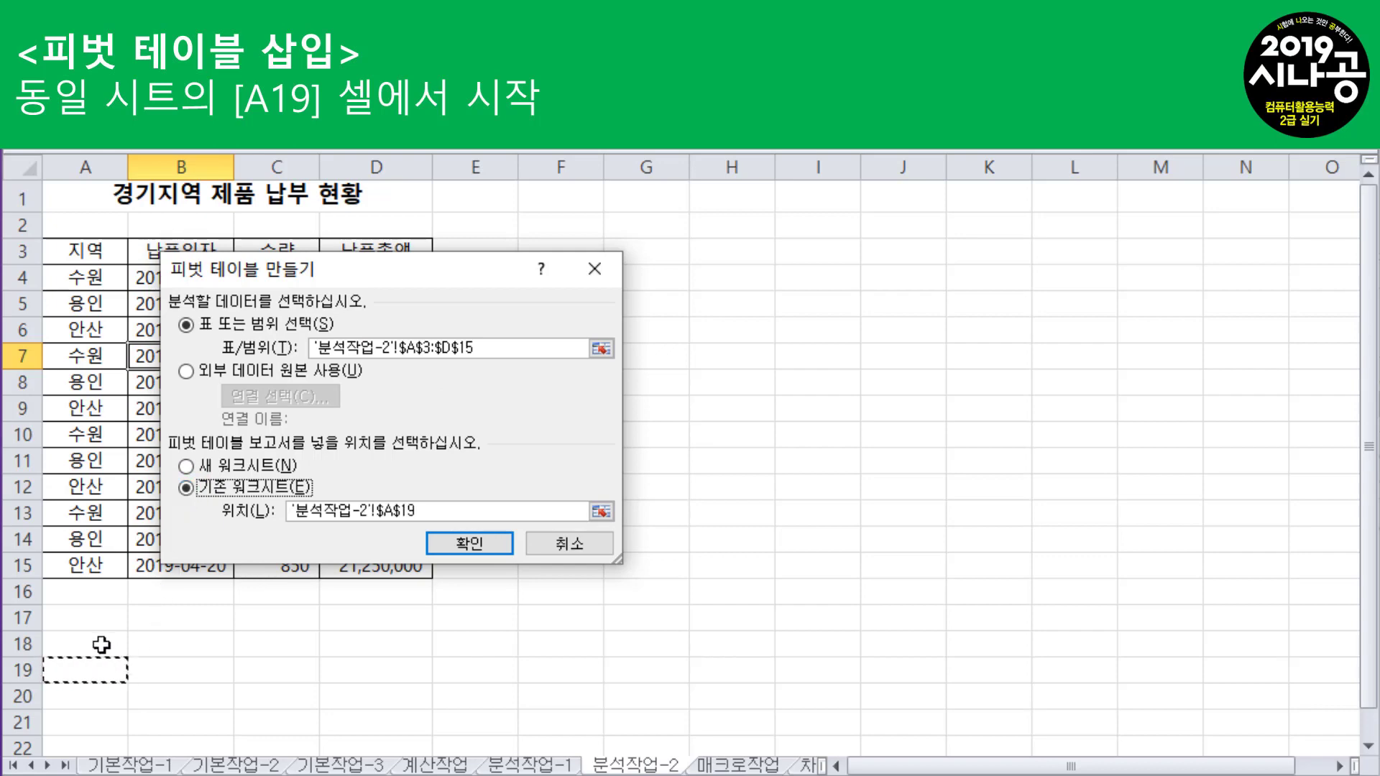
left_click(476, 543)
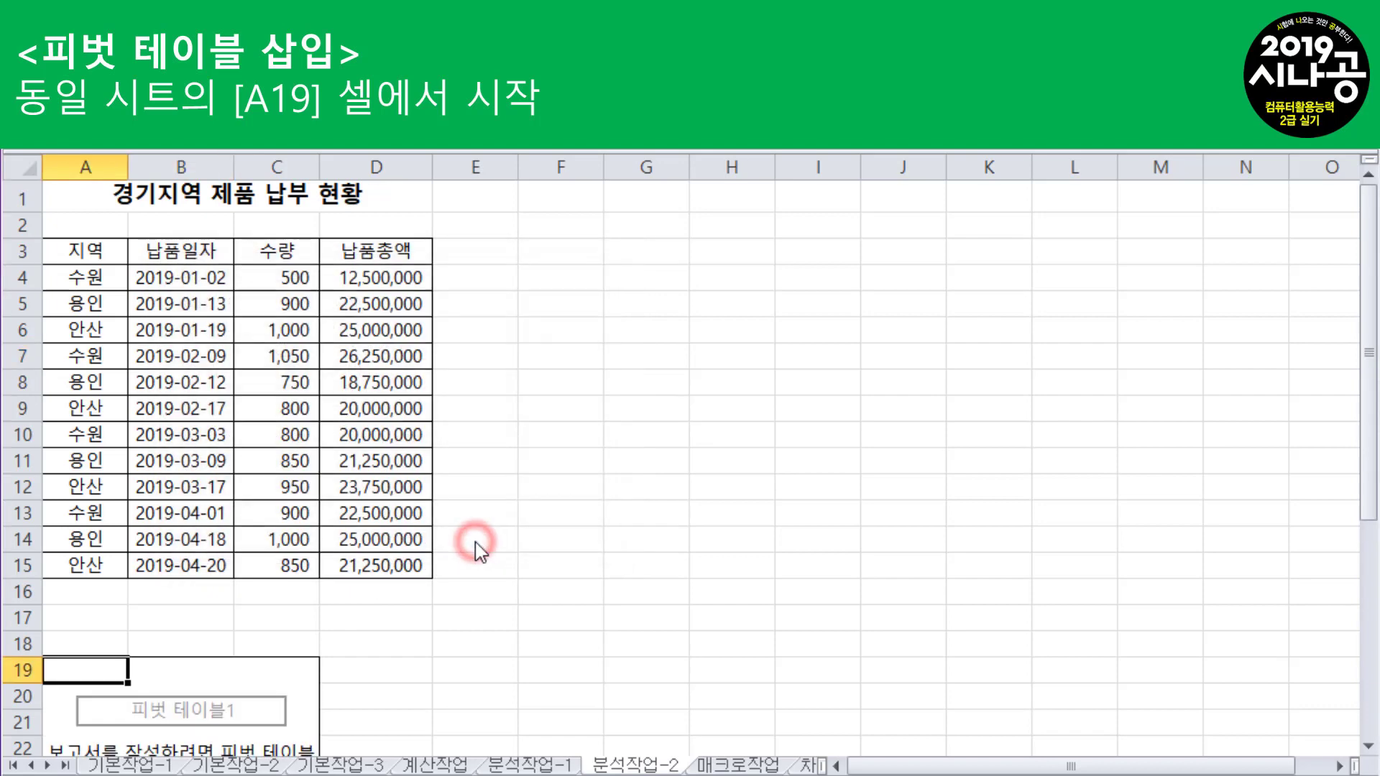
Lay out the pivot table with 지역 as column labels, 납품일자 as row labels, and 수량 and 납품총액 as values
scroll(474, 542, "down", 5)
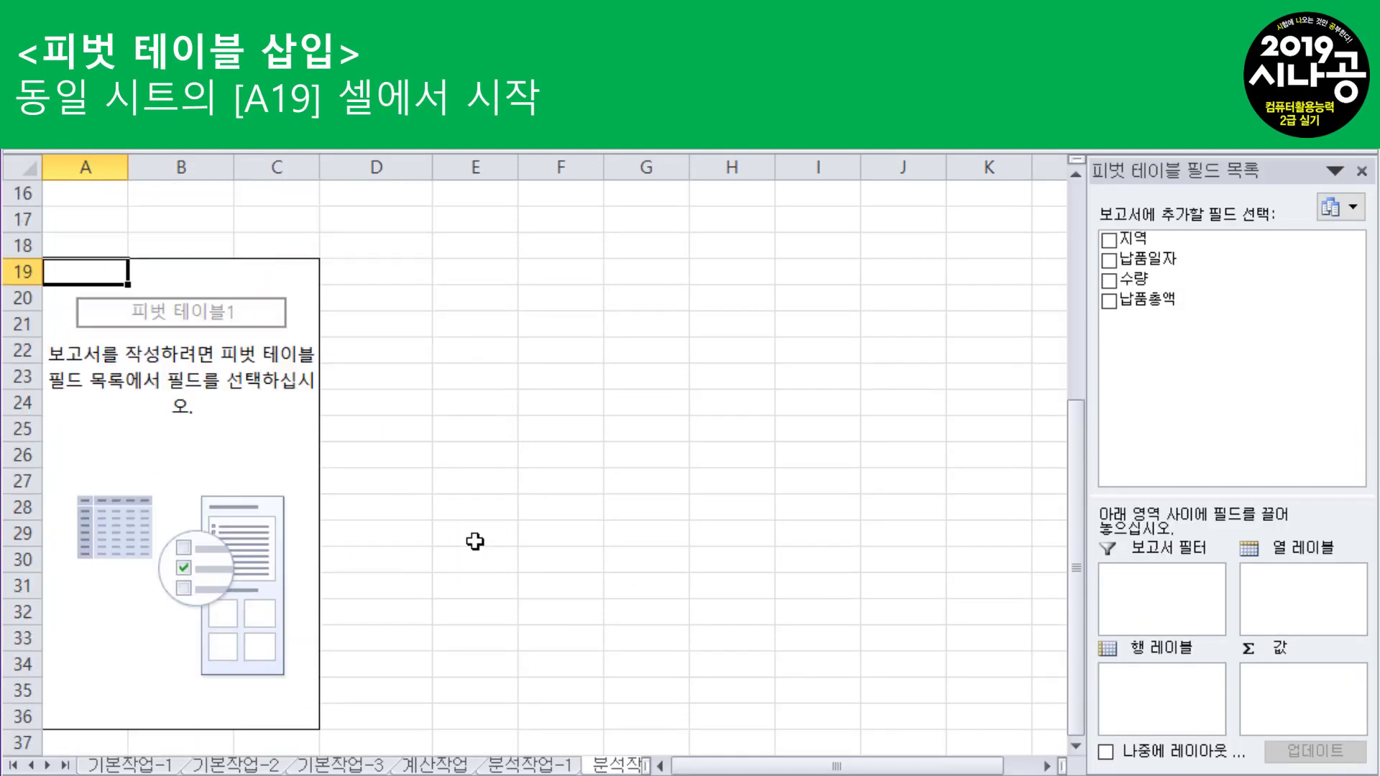
scroll(474, 542, "down", 1)
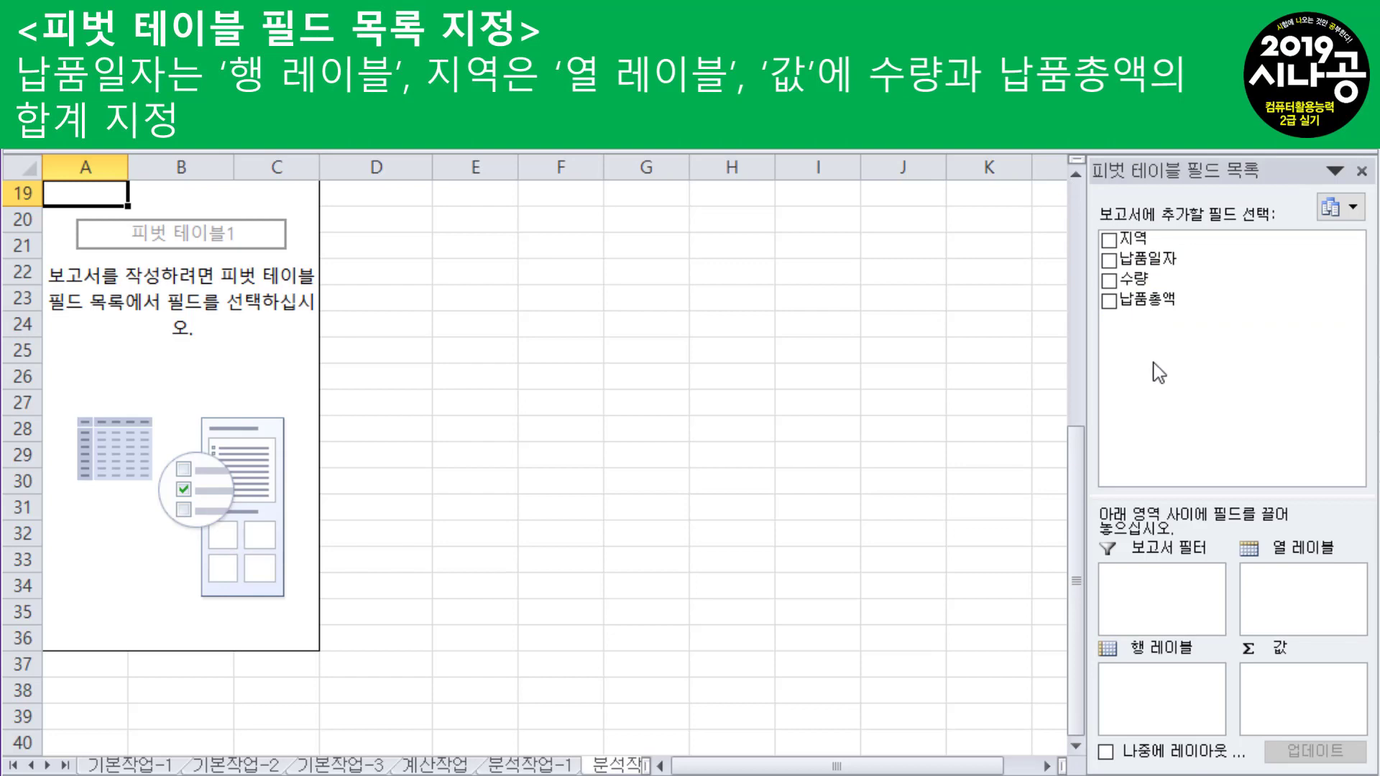
left_click_drag(1136, 239, 1279, 582)
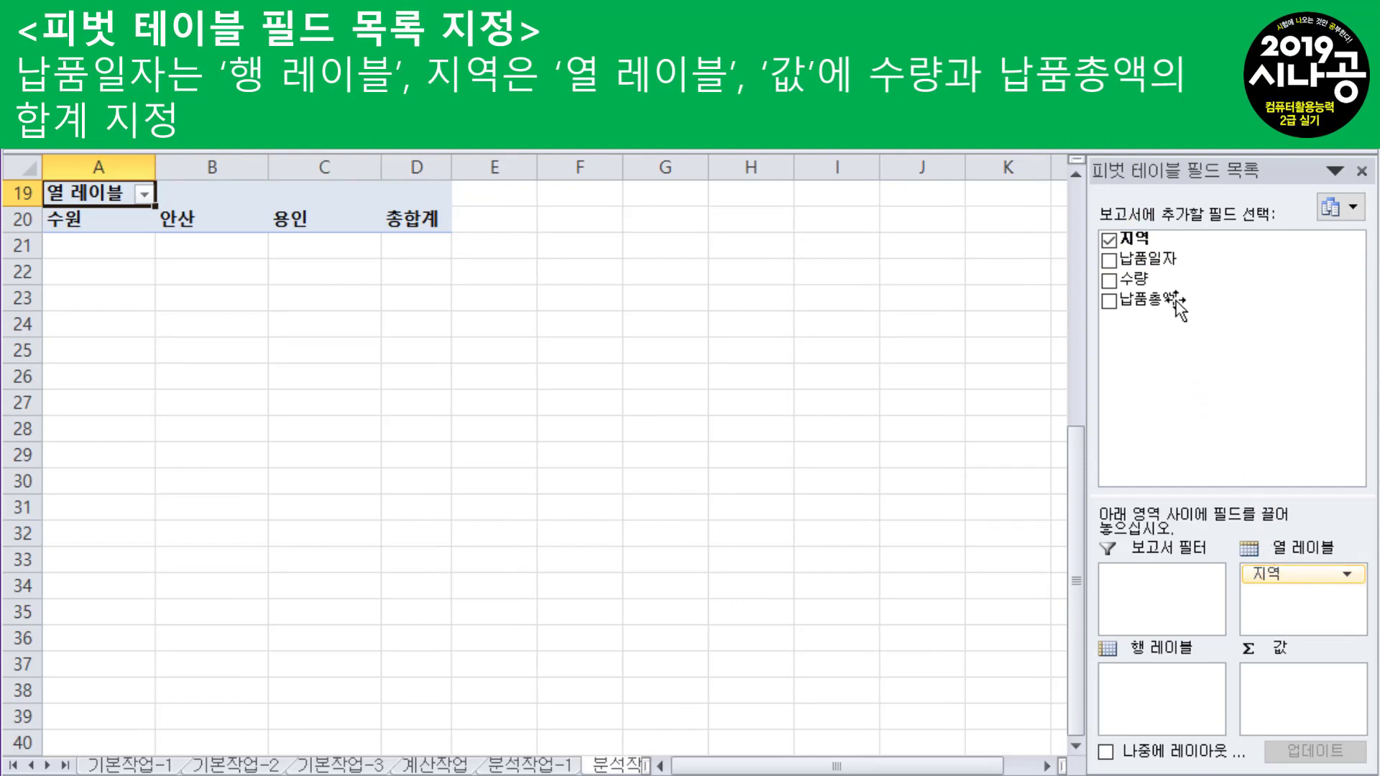
left_click_drag(1149, 259, 1162, 686)
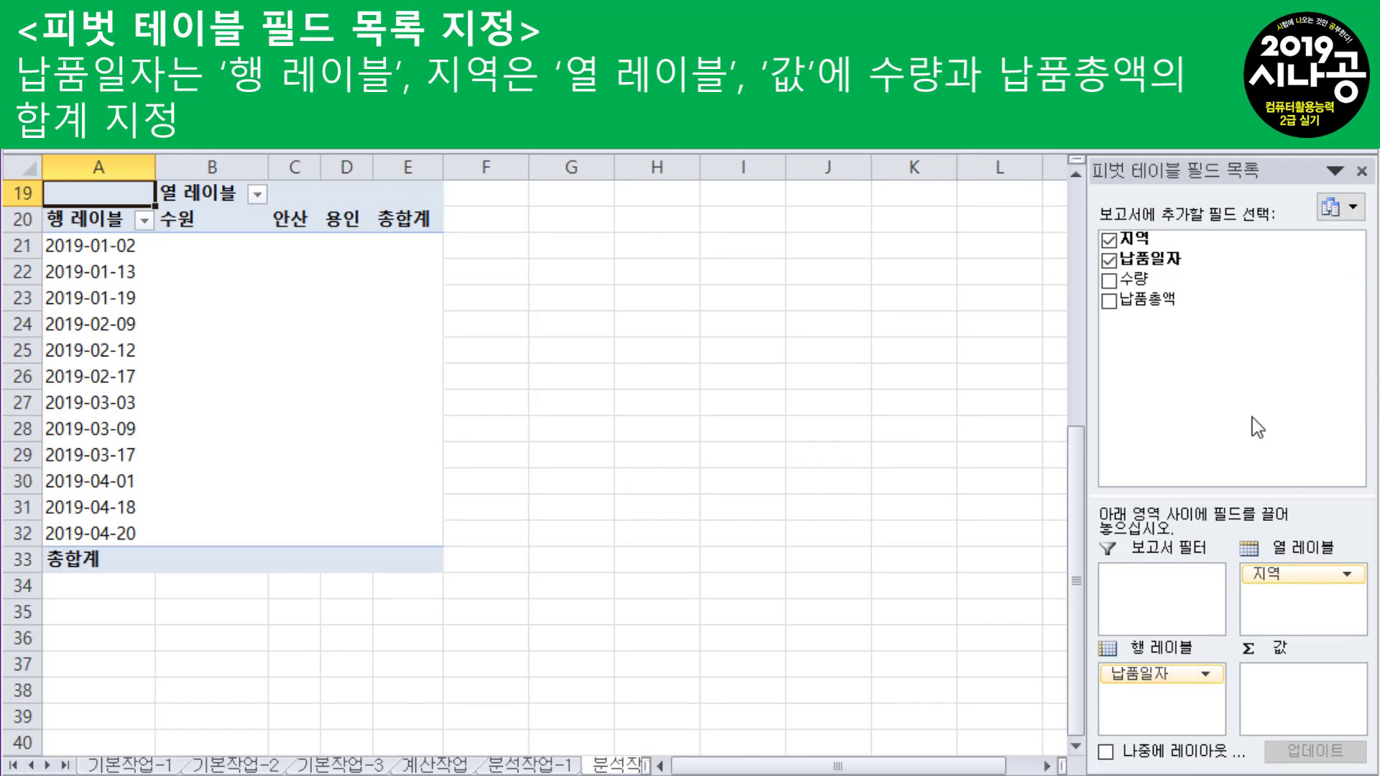
left_click_drag(1146, 278, 1284, 714)
left_click_drag(1152, 305, 1291, 709)
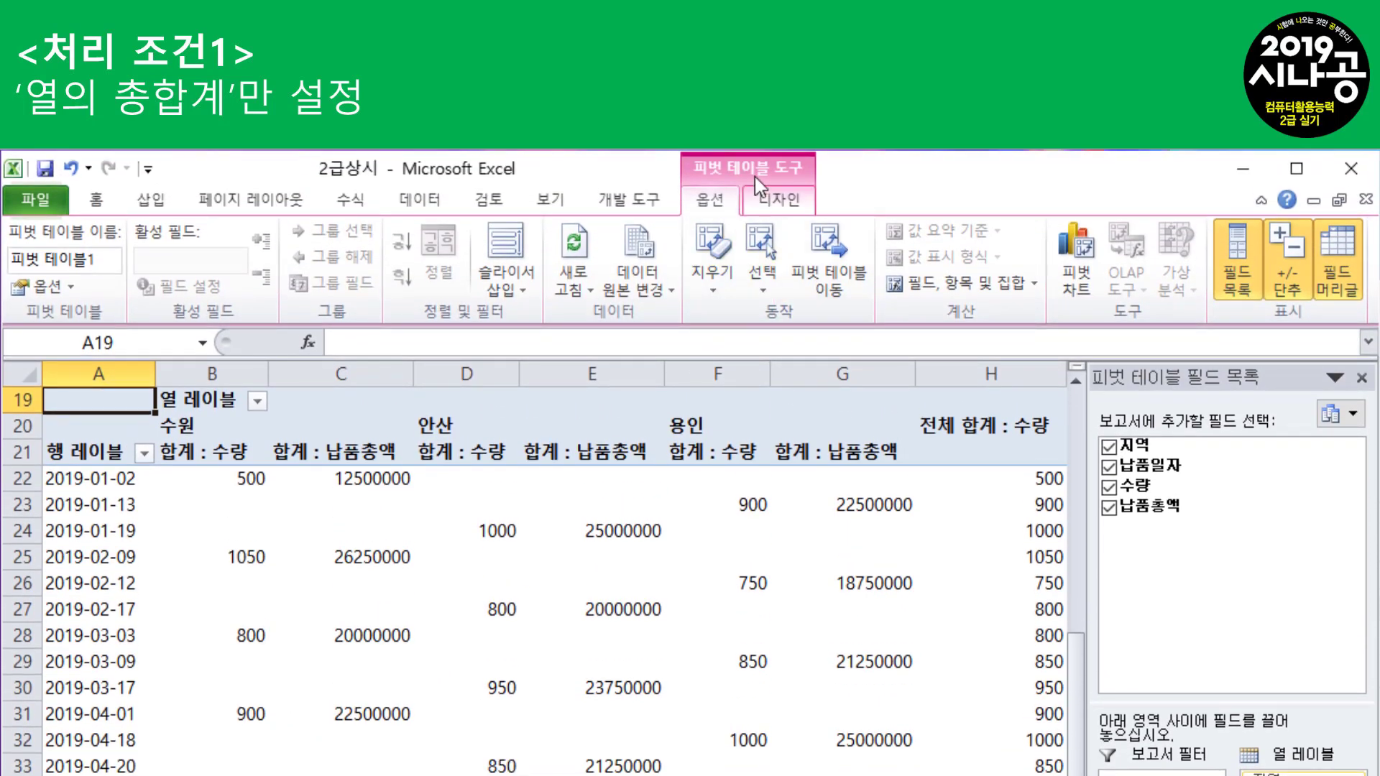
Enable grand totals for columns only (열의 총합계만 설정) and show the pivot report in outline form (개요 형식으로 표시)
left_click(778, 194)
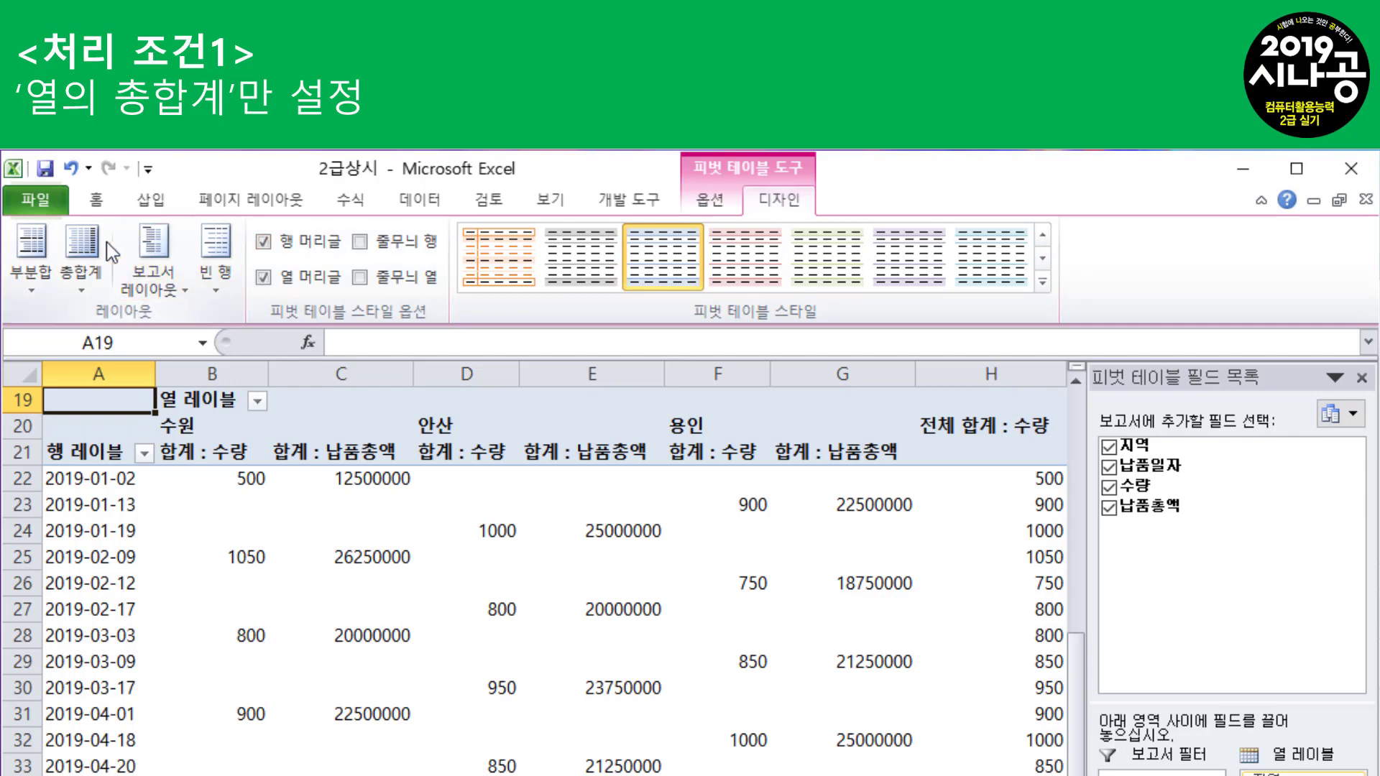
left_click(82, 251)
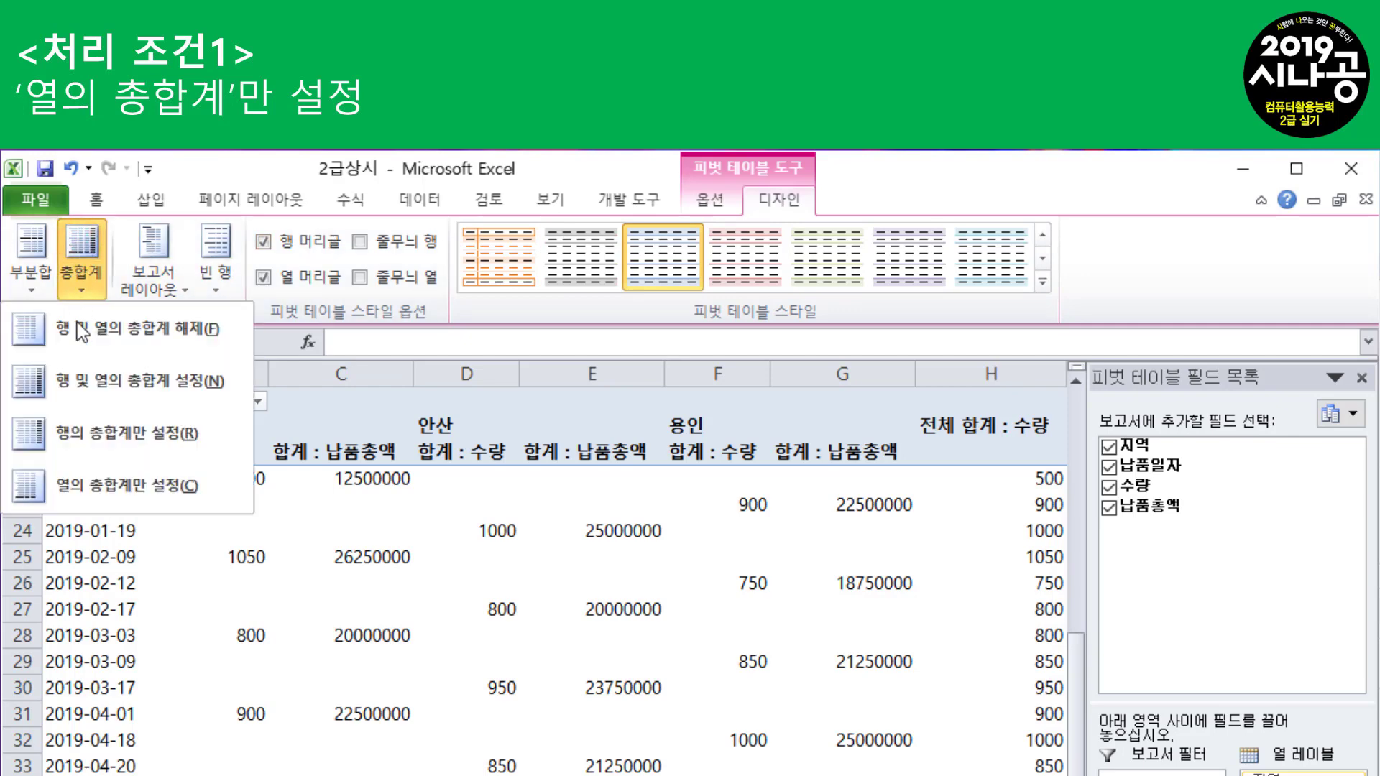
left_click(200, 481)
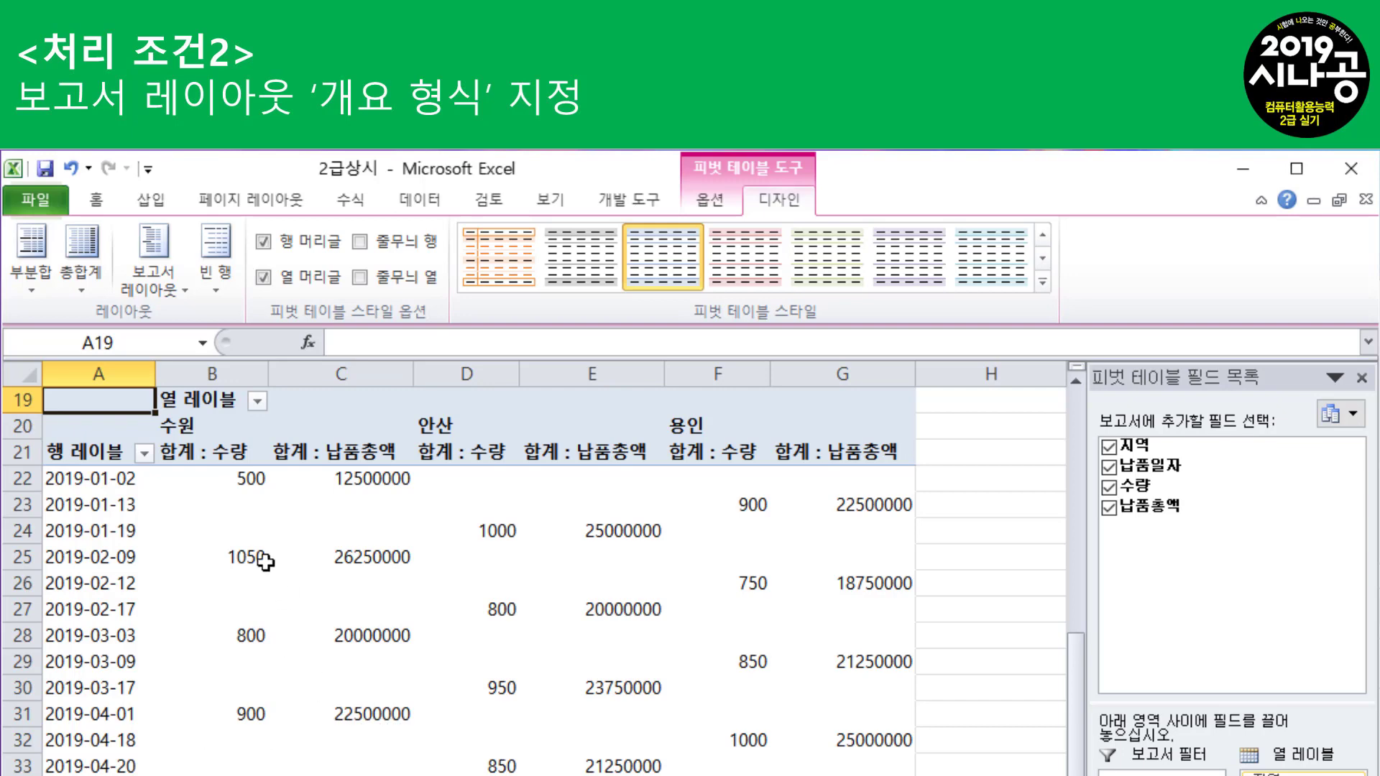
left_click(158, 240)
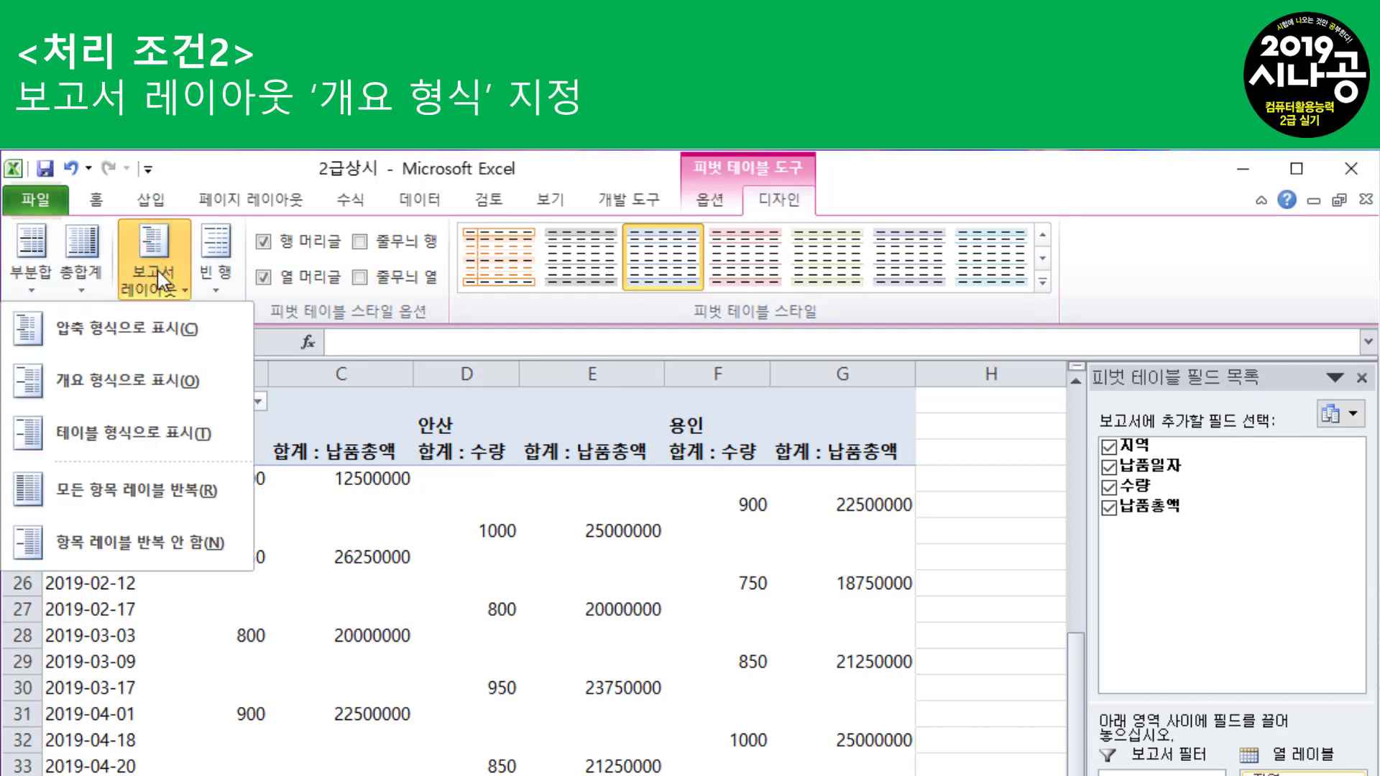
left_click(211, 381)
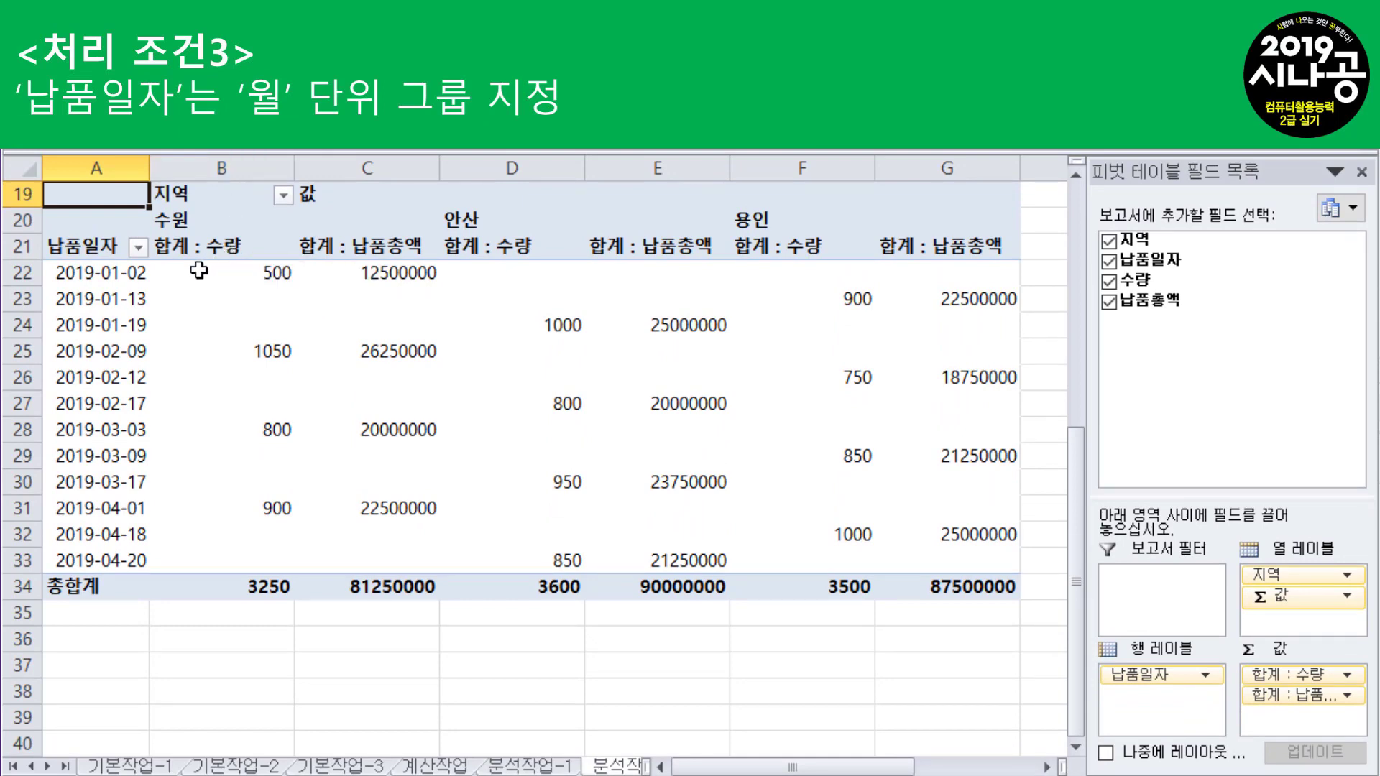
Group the 납품일자 row dates by month (월)
left_click(104, 271)
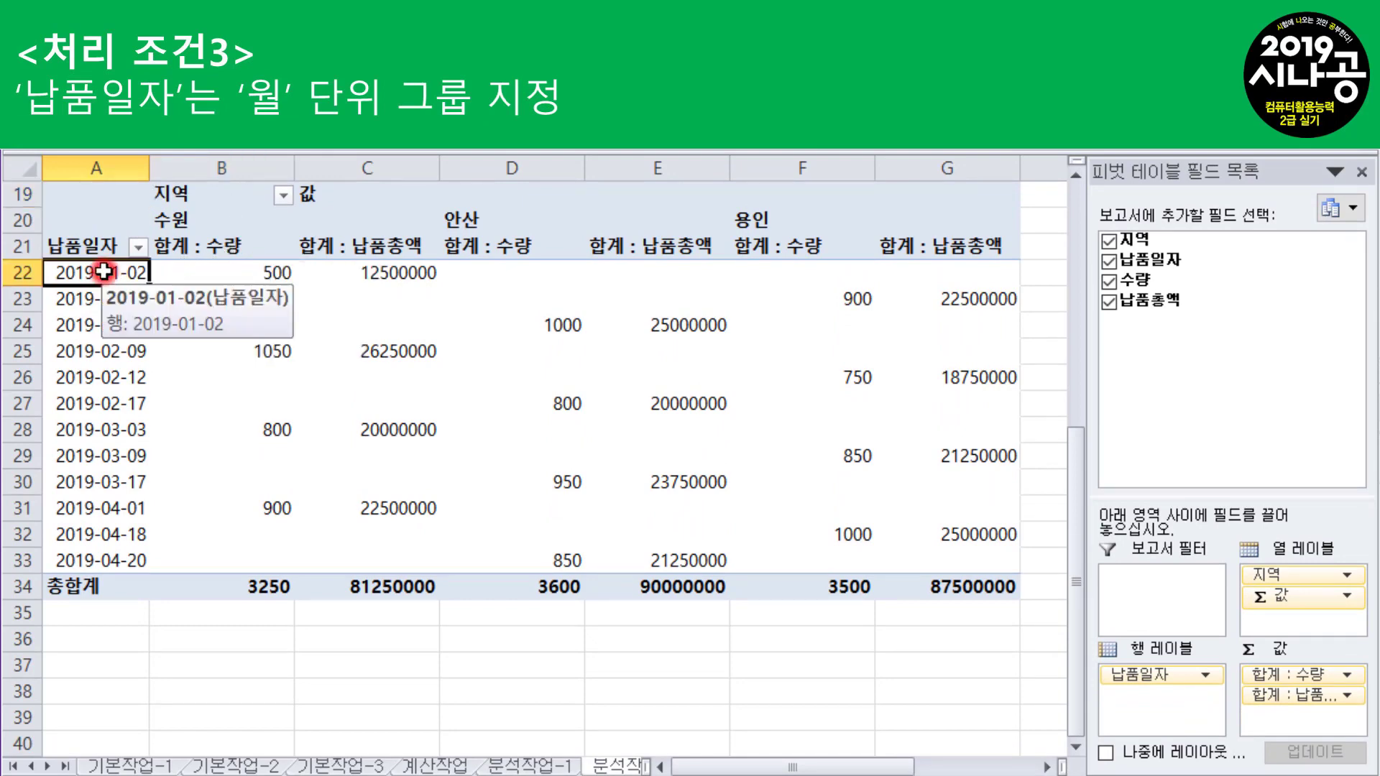
right_click(105, 272)
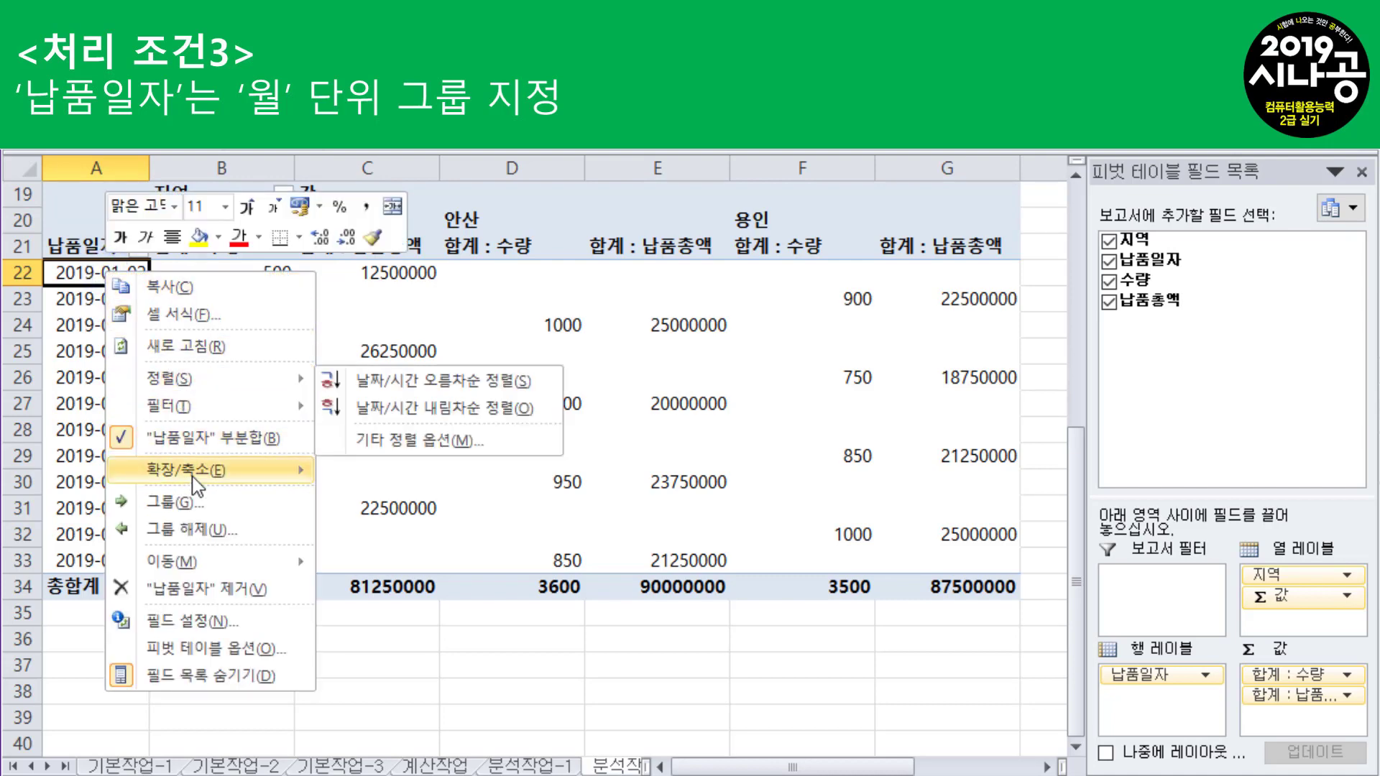
left_click(193, 496)
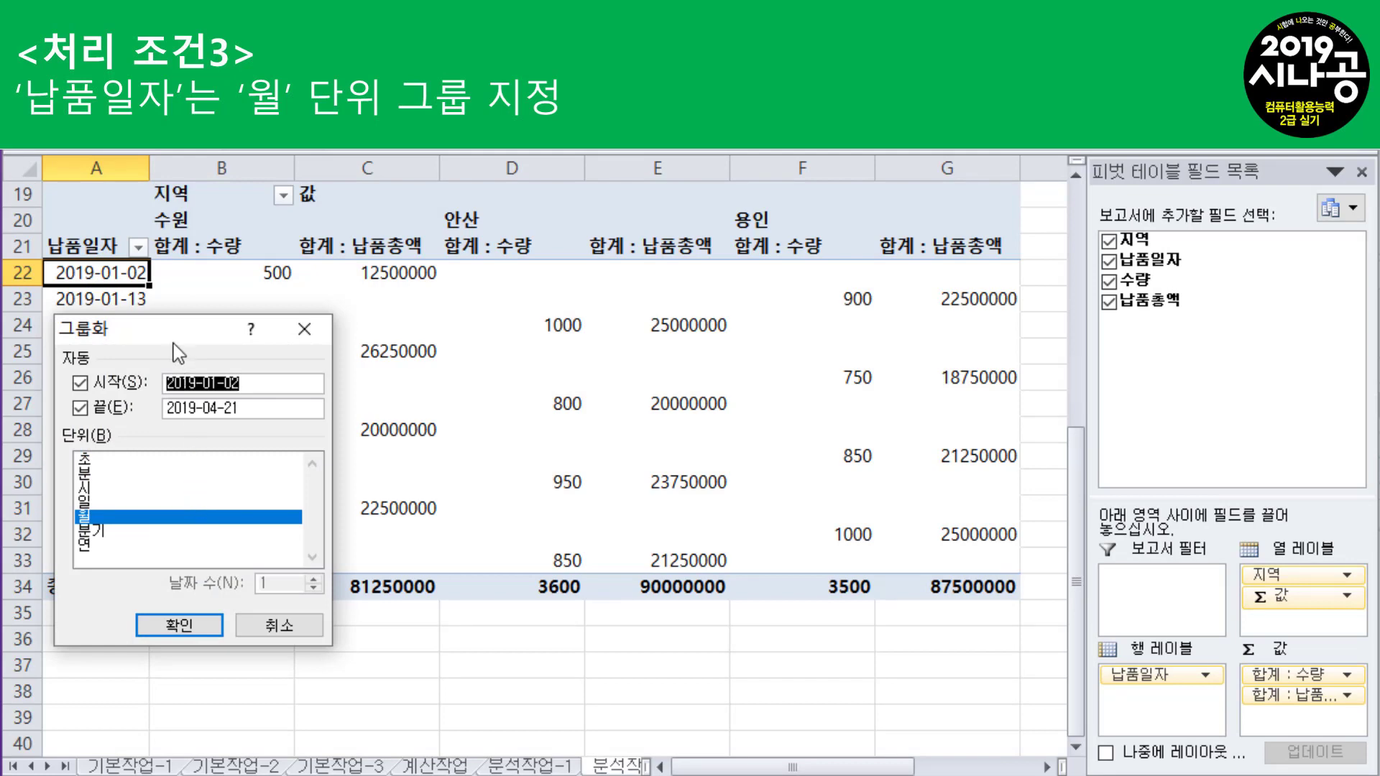
left_click_drag(174, 344, 321, 233)
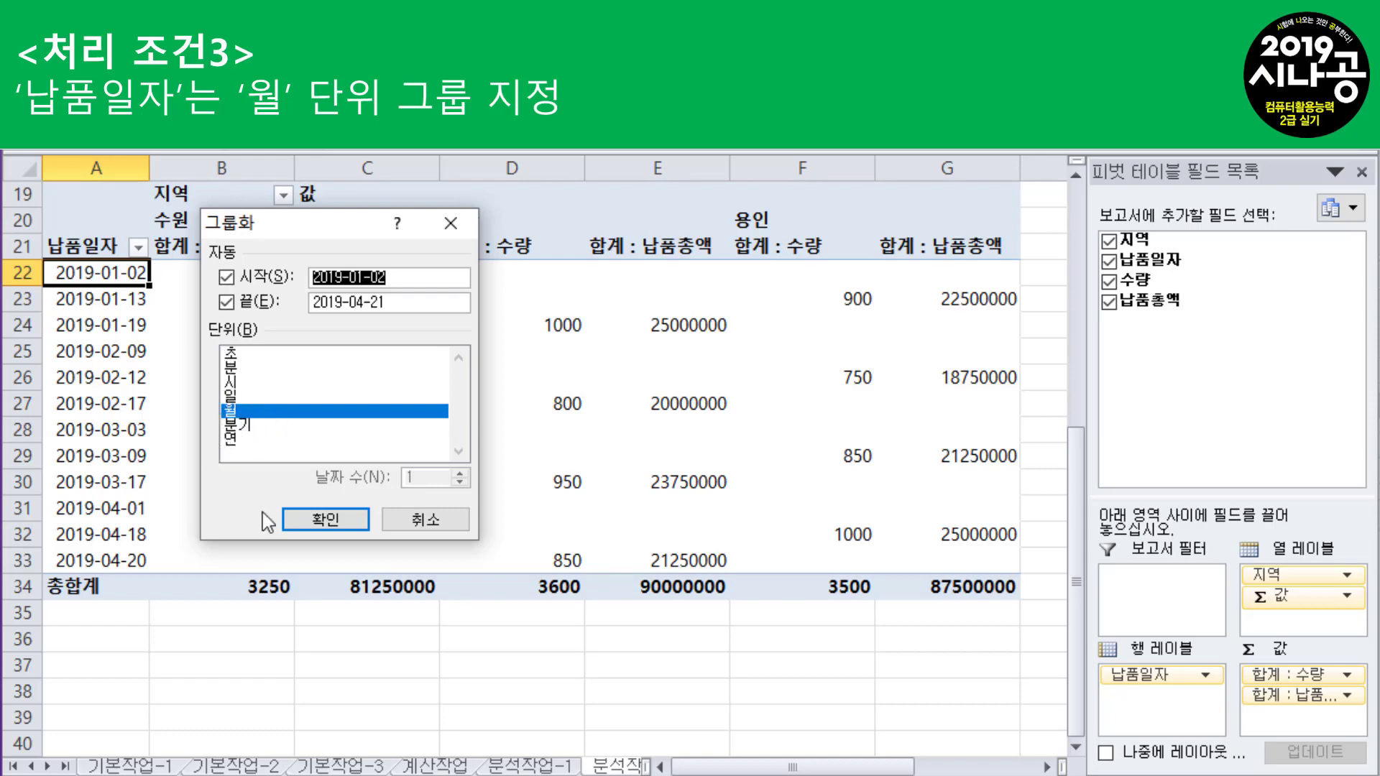
left_click(338, 524)
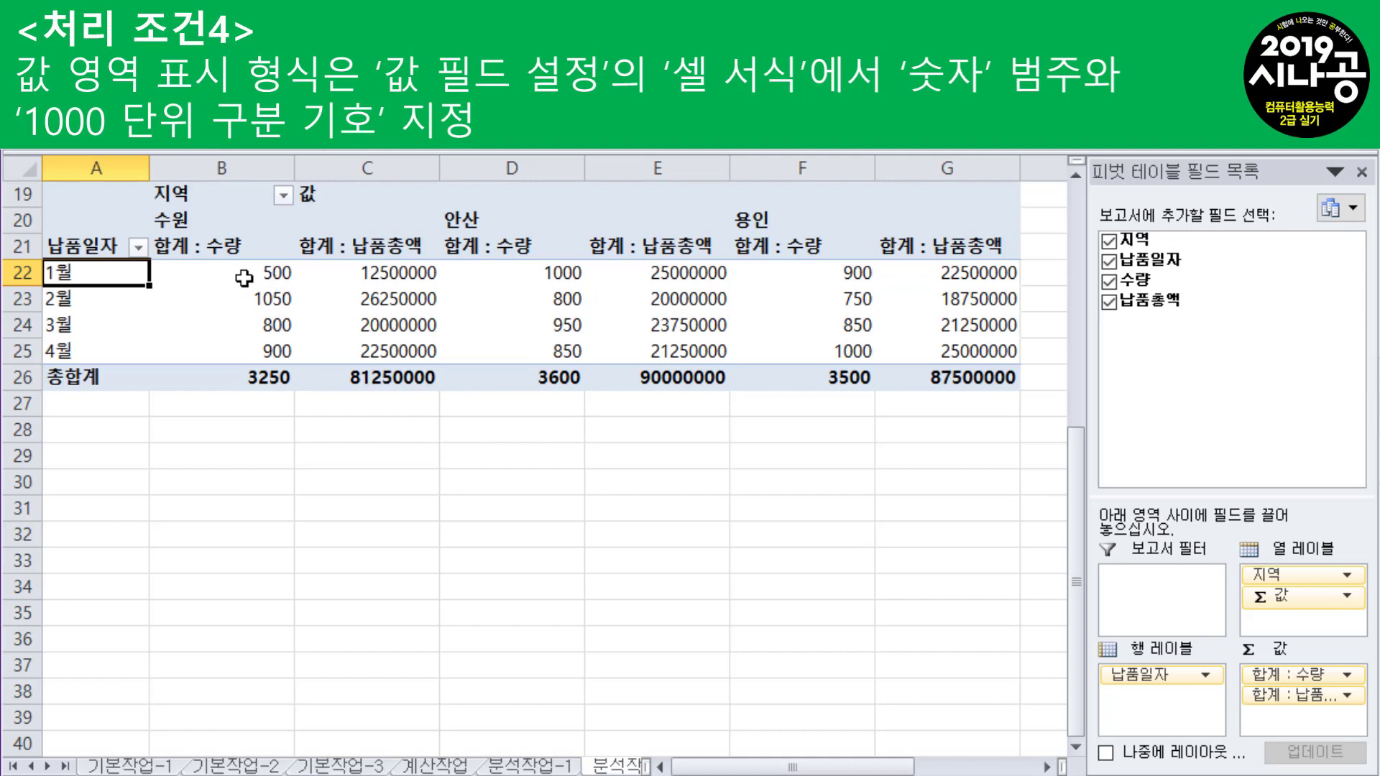
Format the 합계 : 수량 value field with the 숫자 category and the 1000 separator through its value field settings
left_click(217, 272)
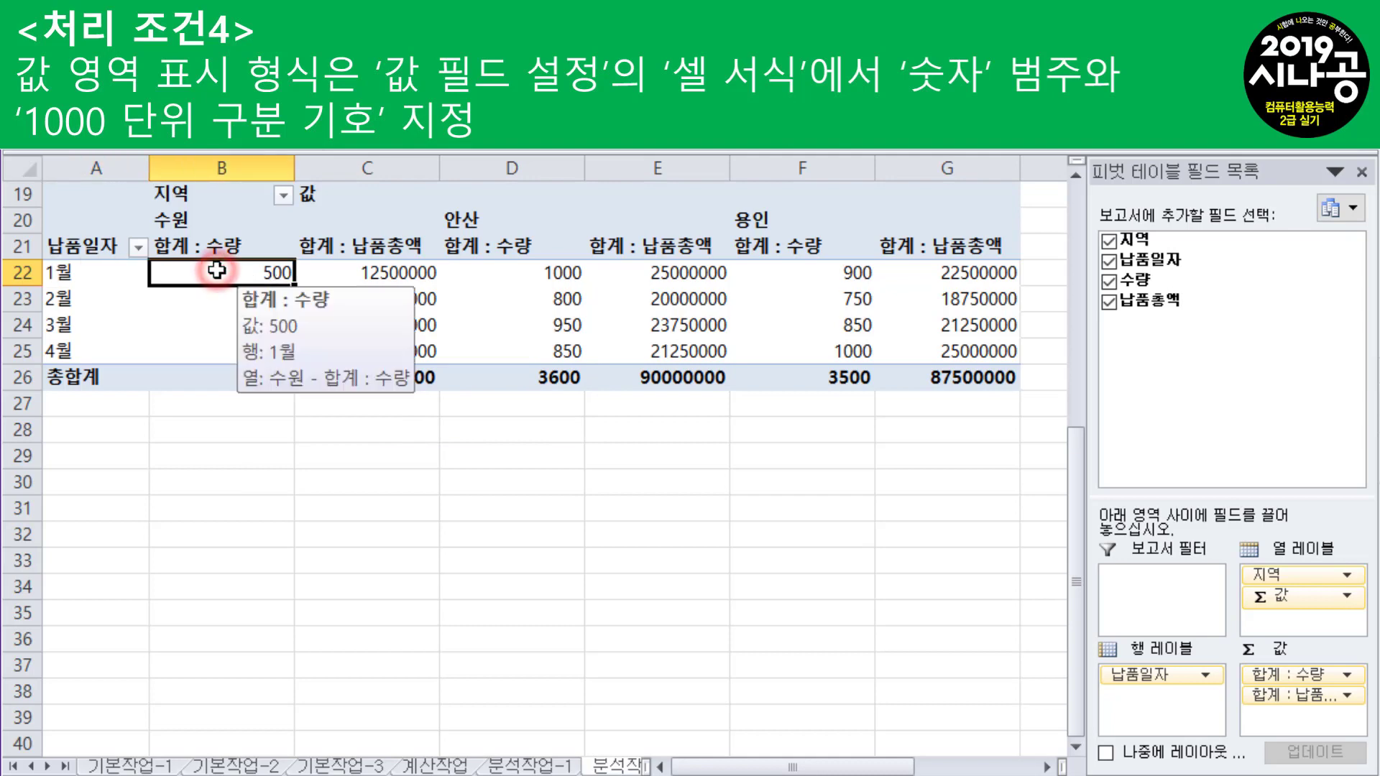
right_click(217, 273)
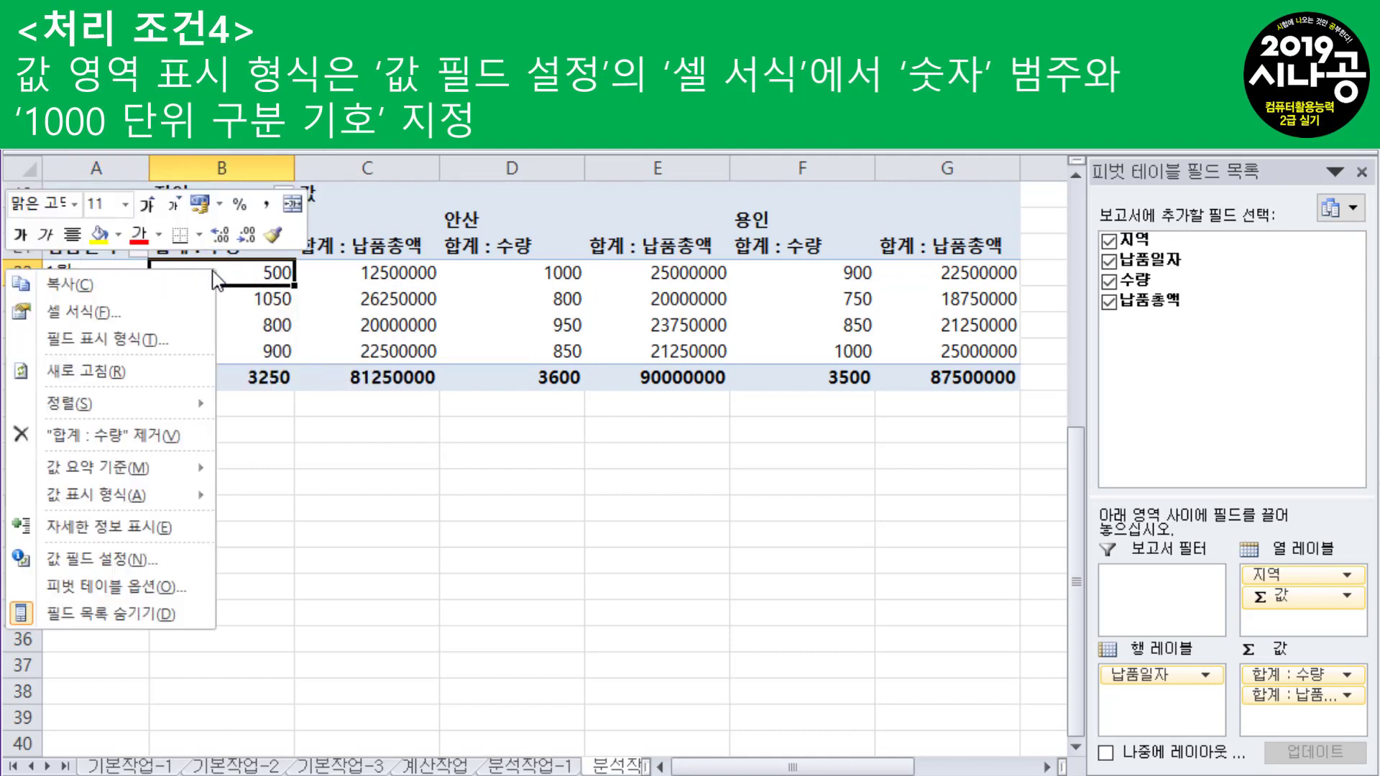
left_click(154, 558)
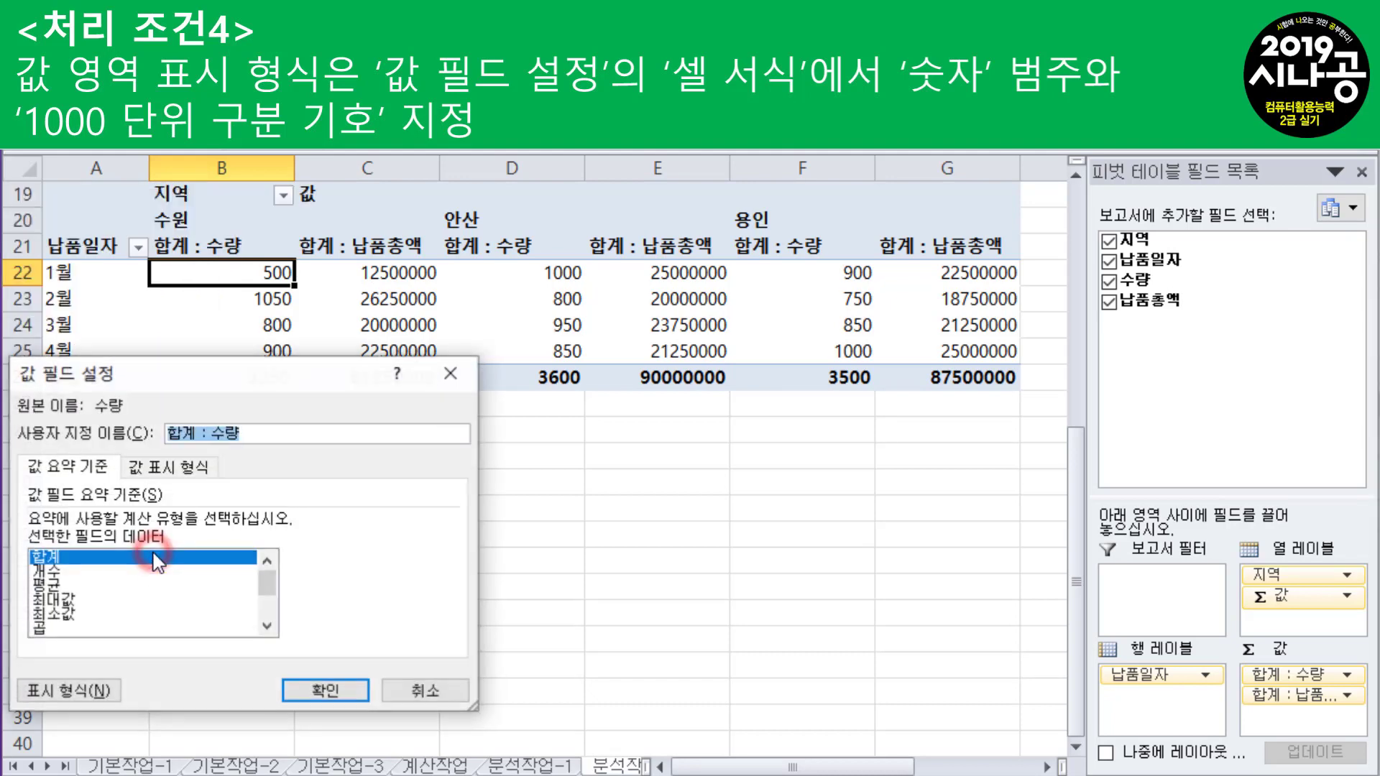
left_click_drag(196, 376, 452, 200)
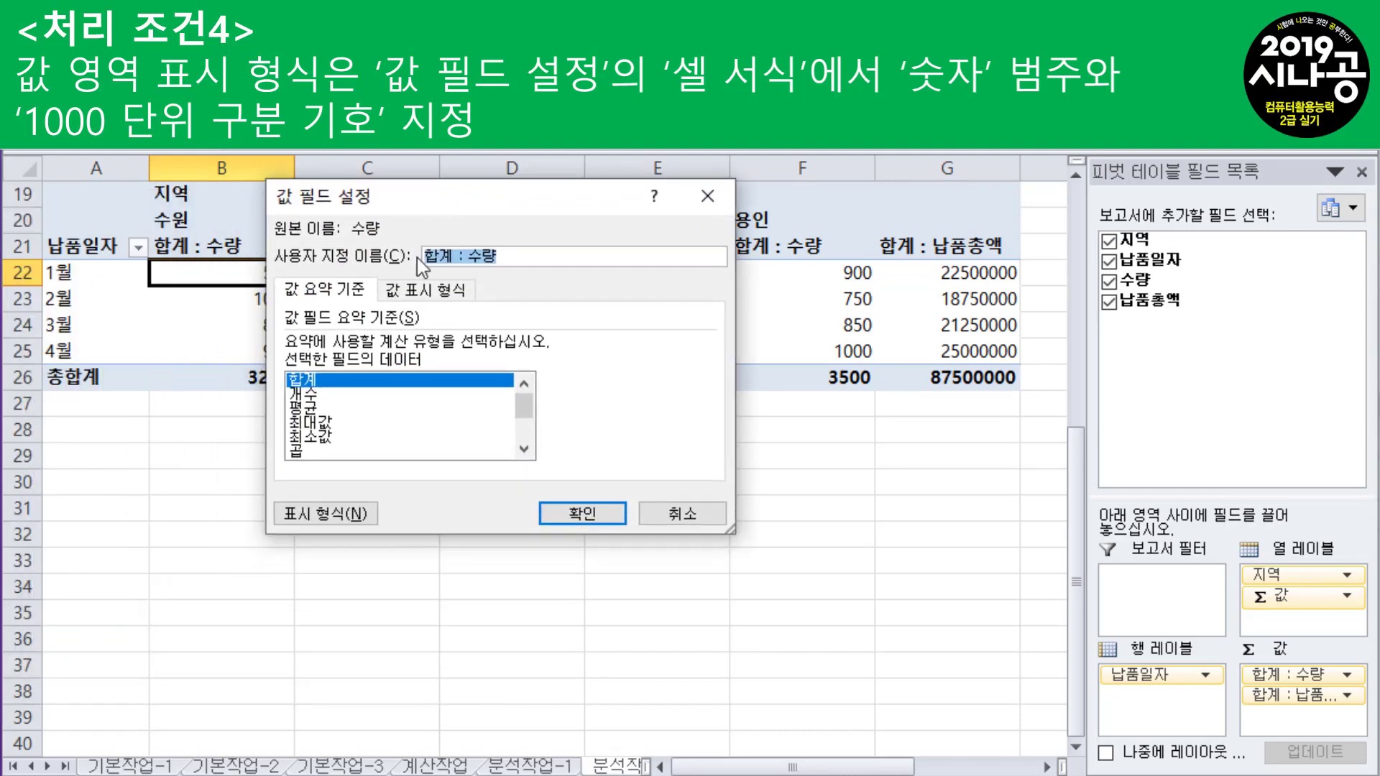
left_click(338, 514)
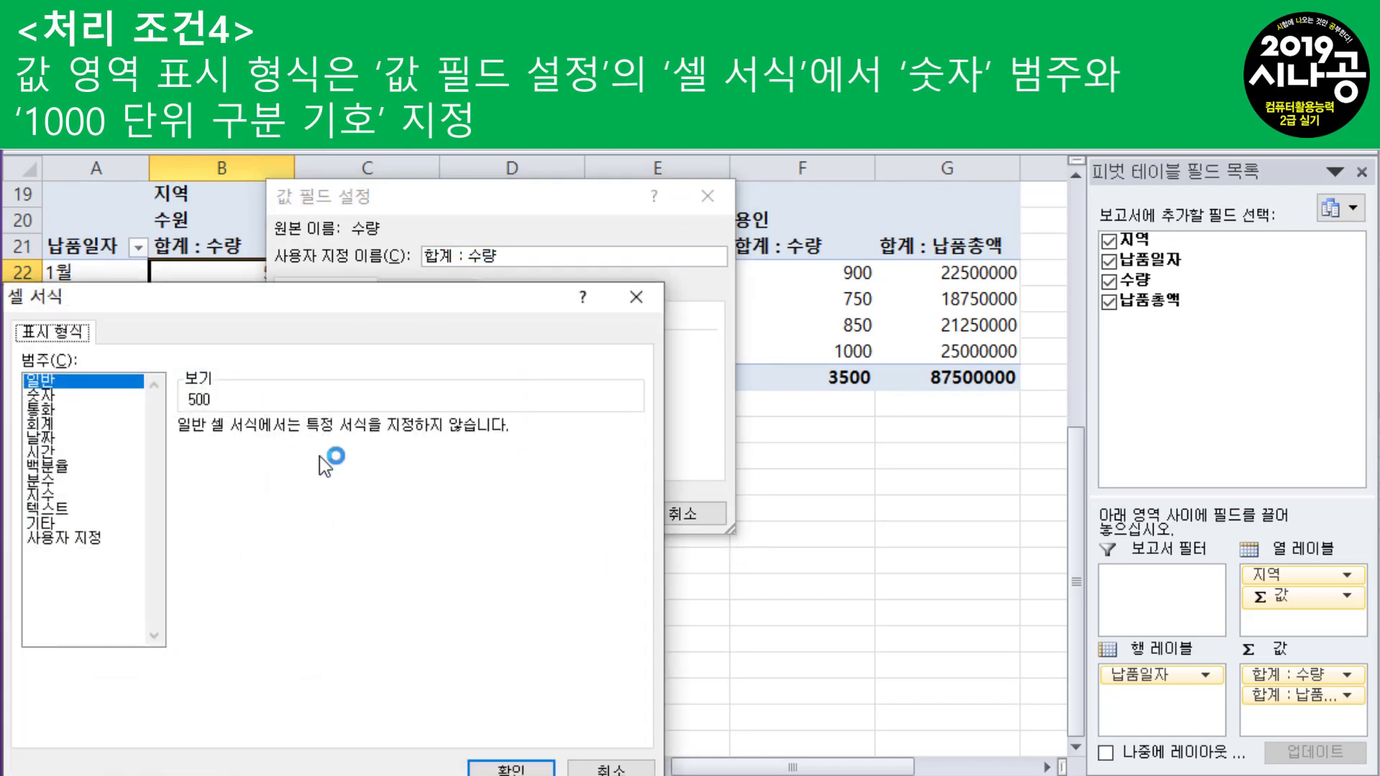
left_click_drag(282, 309, 365, 172)
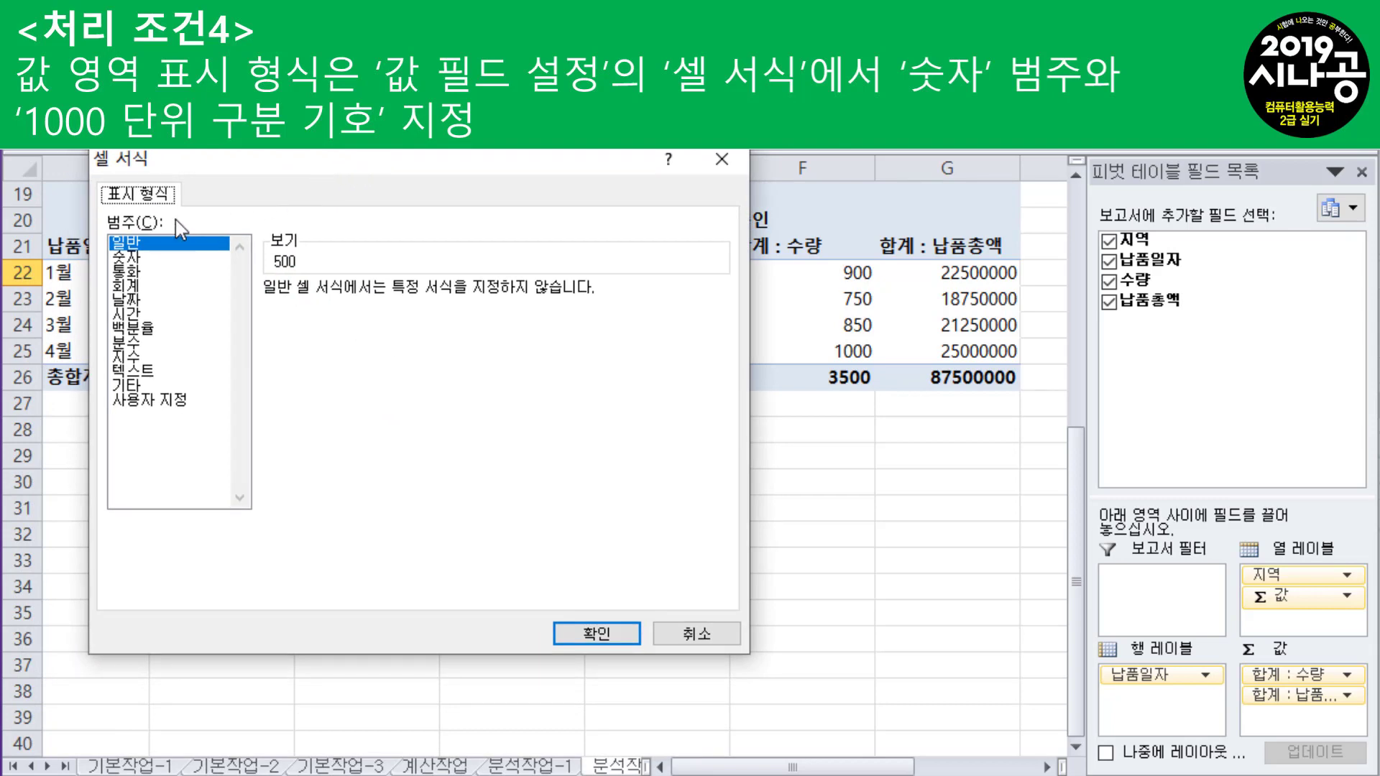
left_click(134, 258)
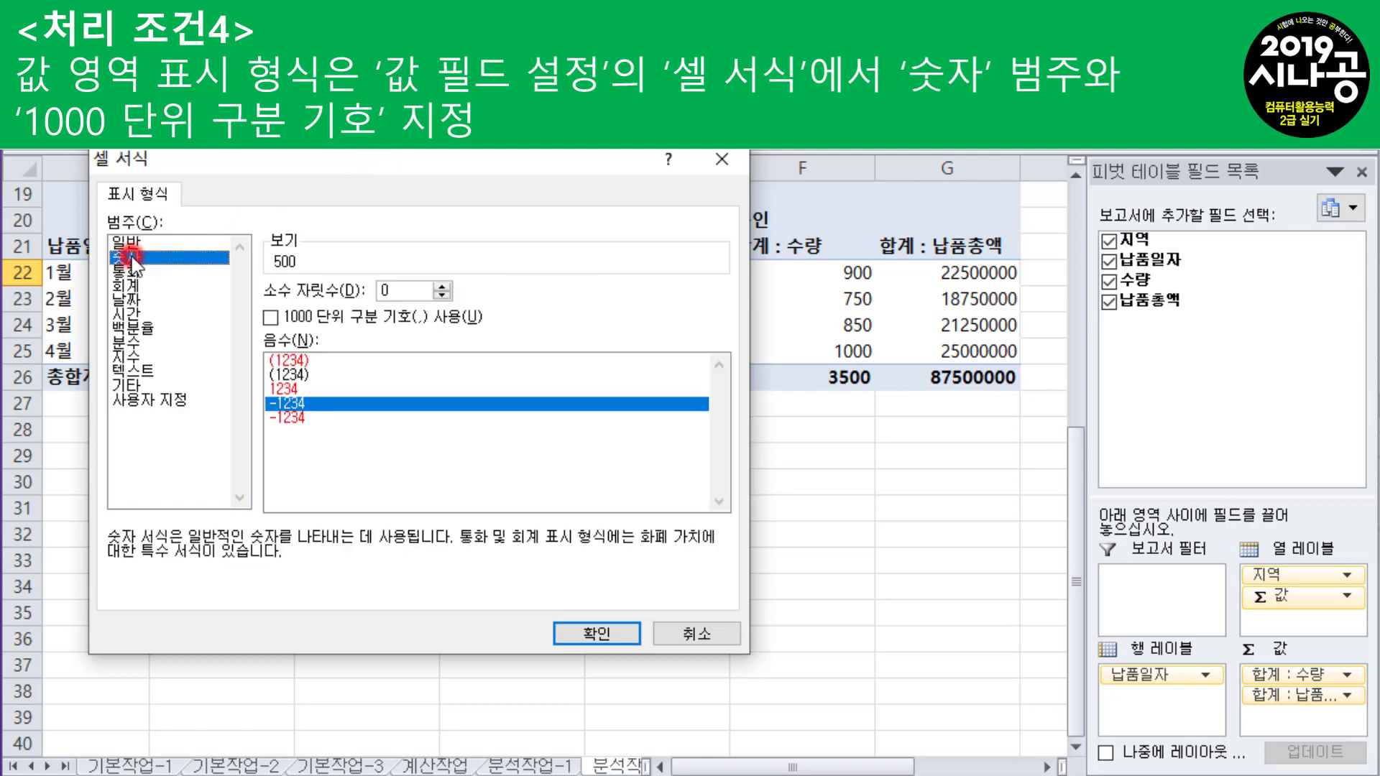
left_click(272, 318)
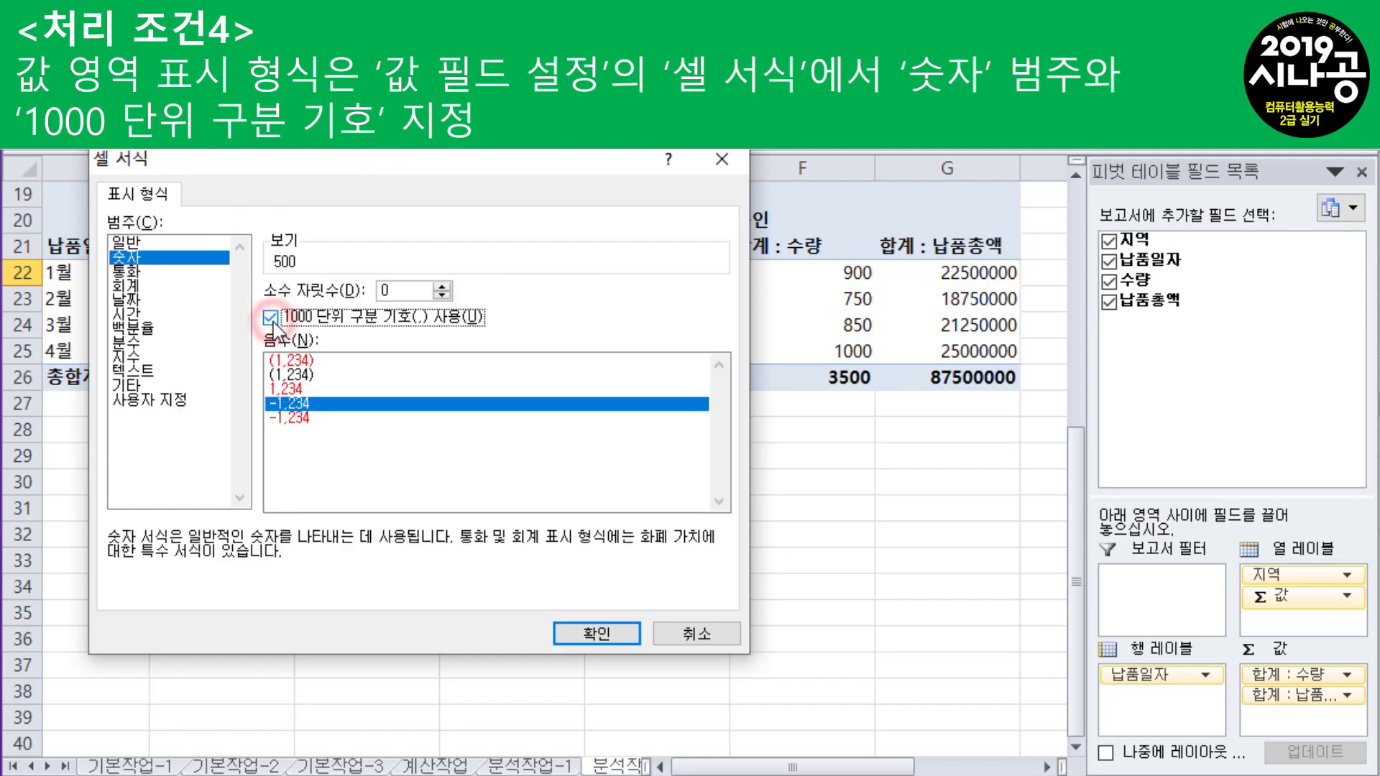
left_click(581, 630)
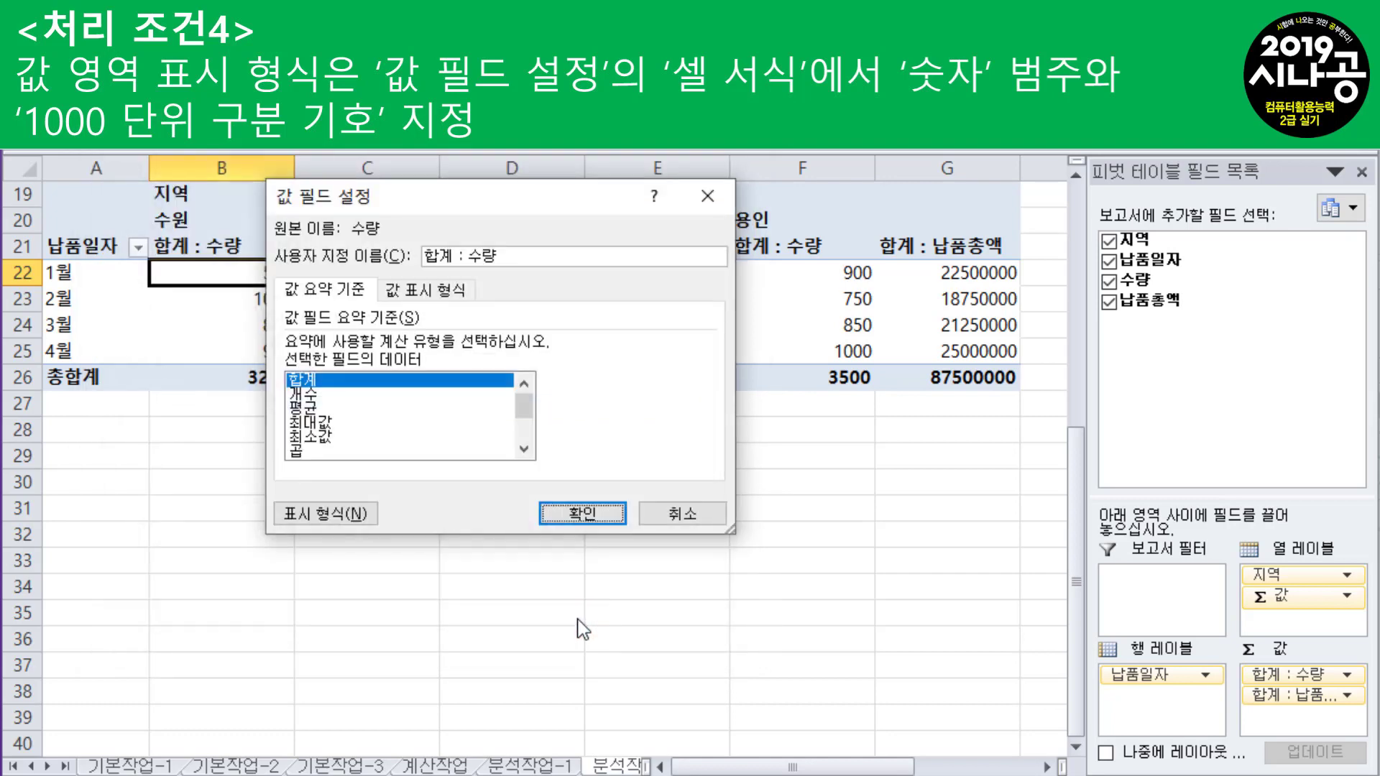
left_click(593, 510)
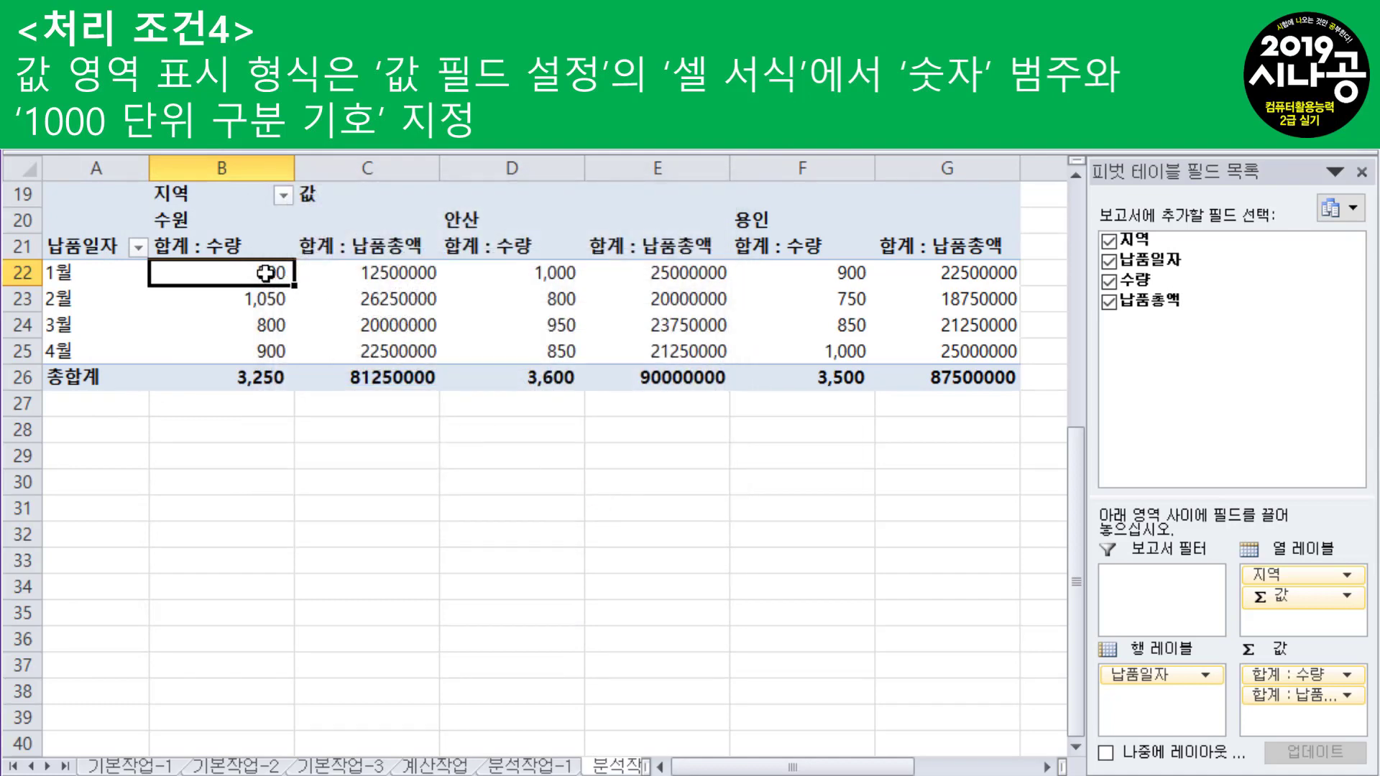
left_click_drag(277, 274, 264, 379)
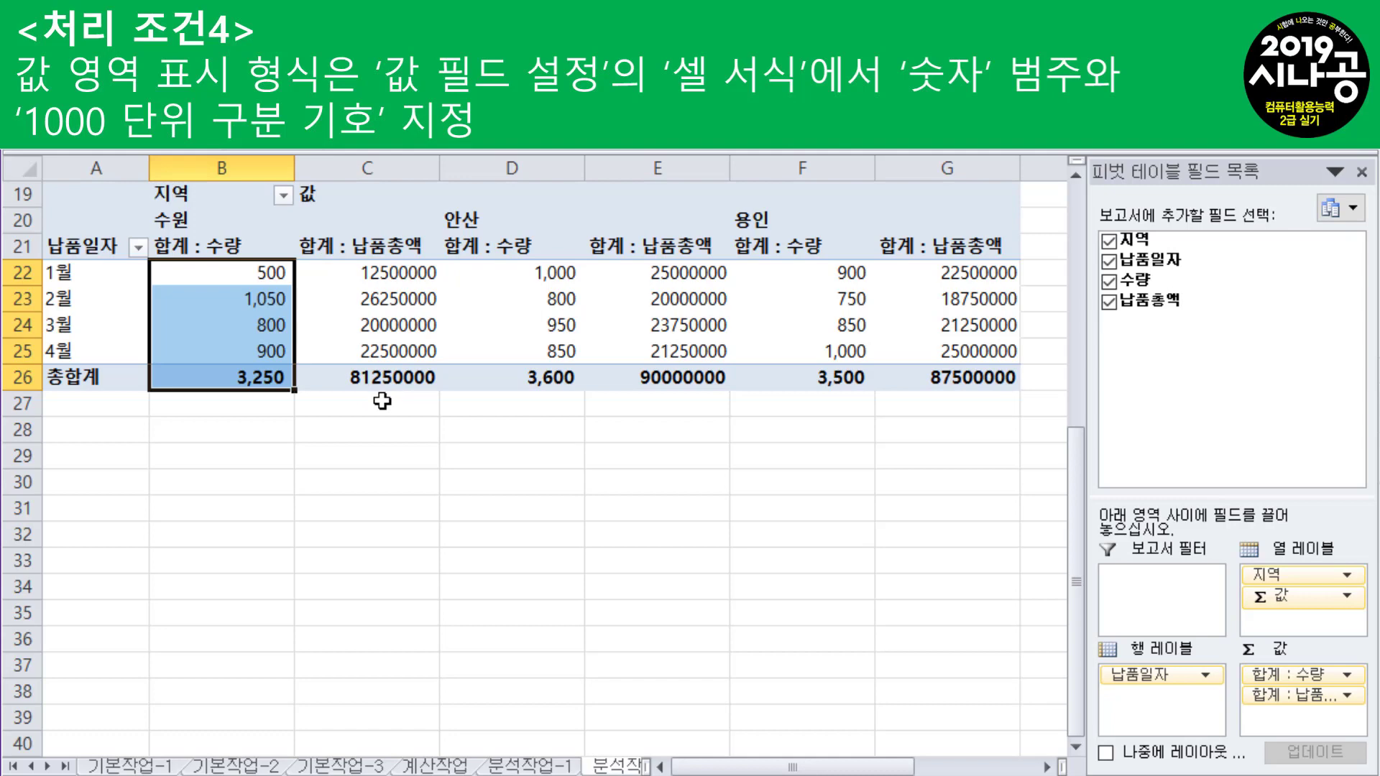
Apply the 숫자 category with the 1000 separator to the 합계 : 납품총액 value field through its value field settings
left_click(387, 273)
right_click(386, 274)
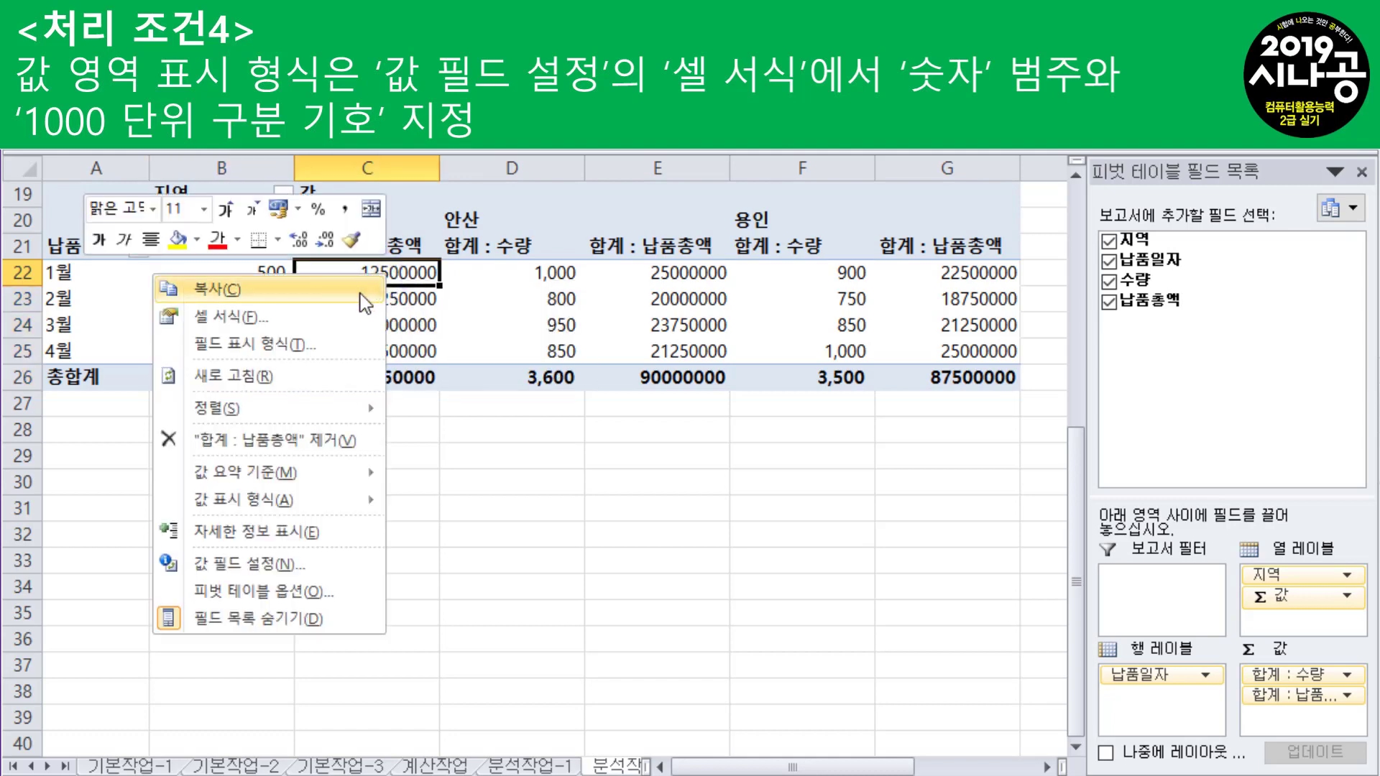
left_click(287, 564)
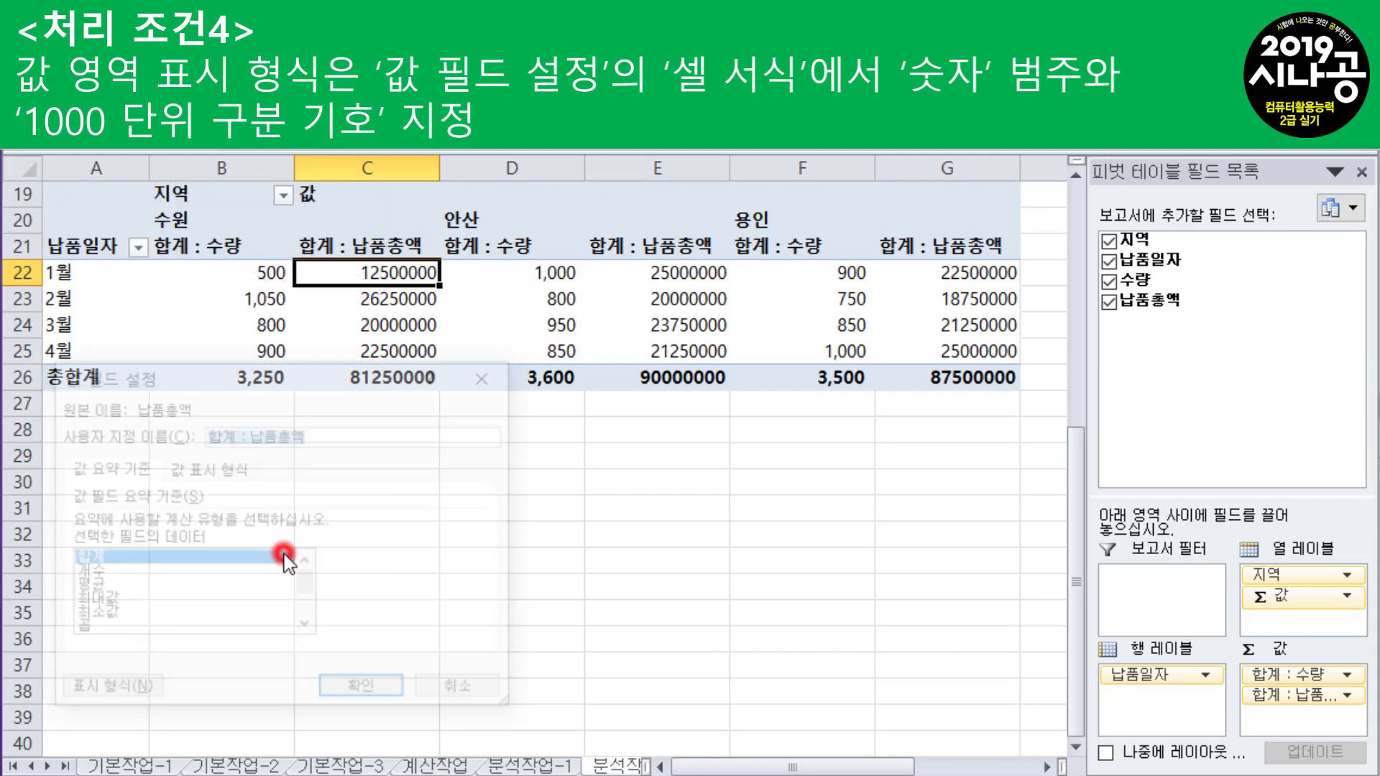
left_click_drag(293, 374, 524, 174)
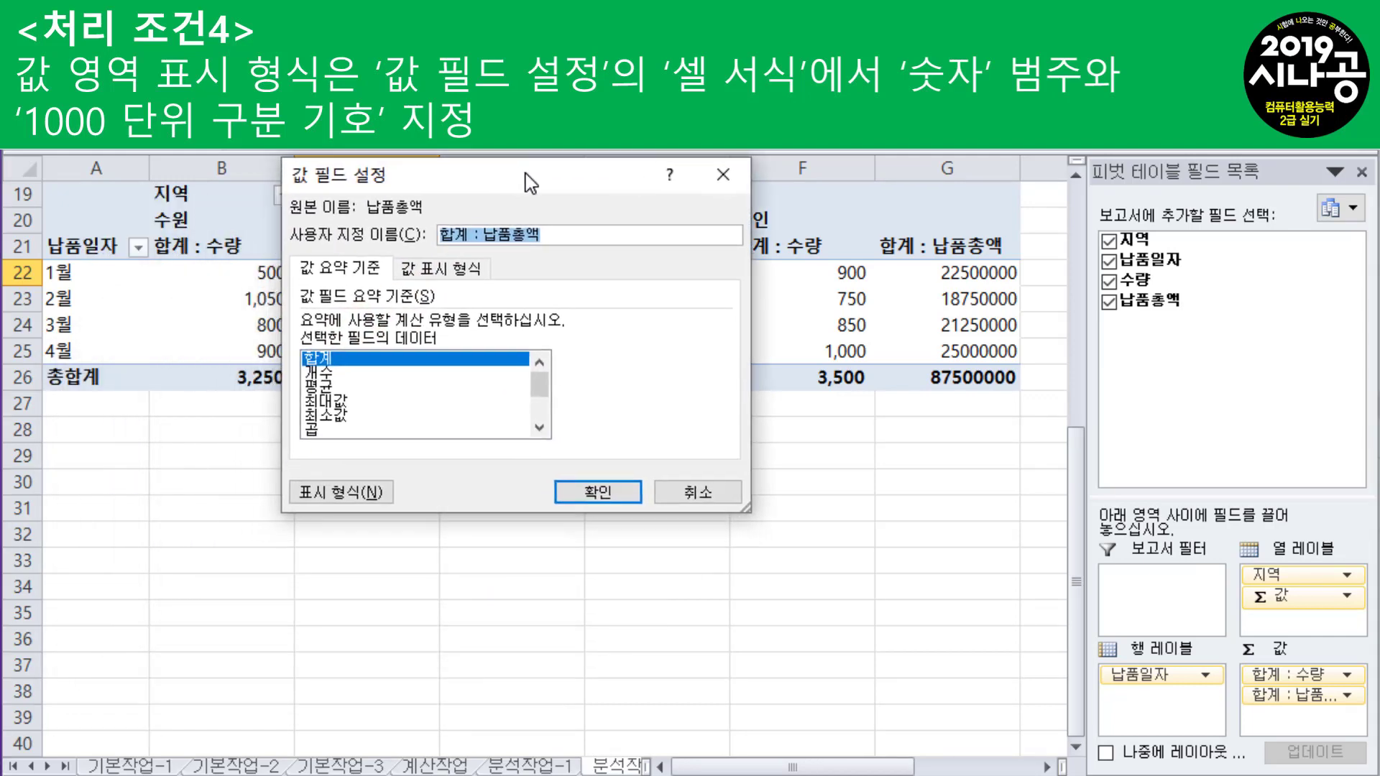
left_click(348, 490)
left_click_drag(320, 305, 455, 150)
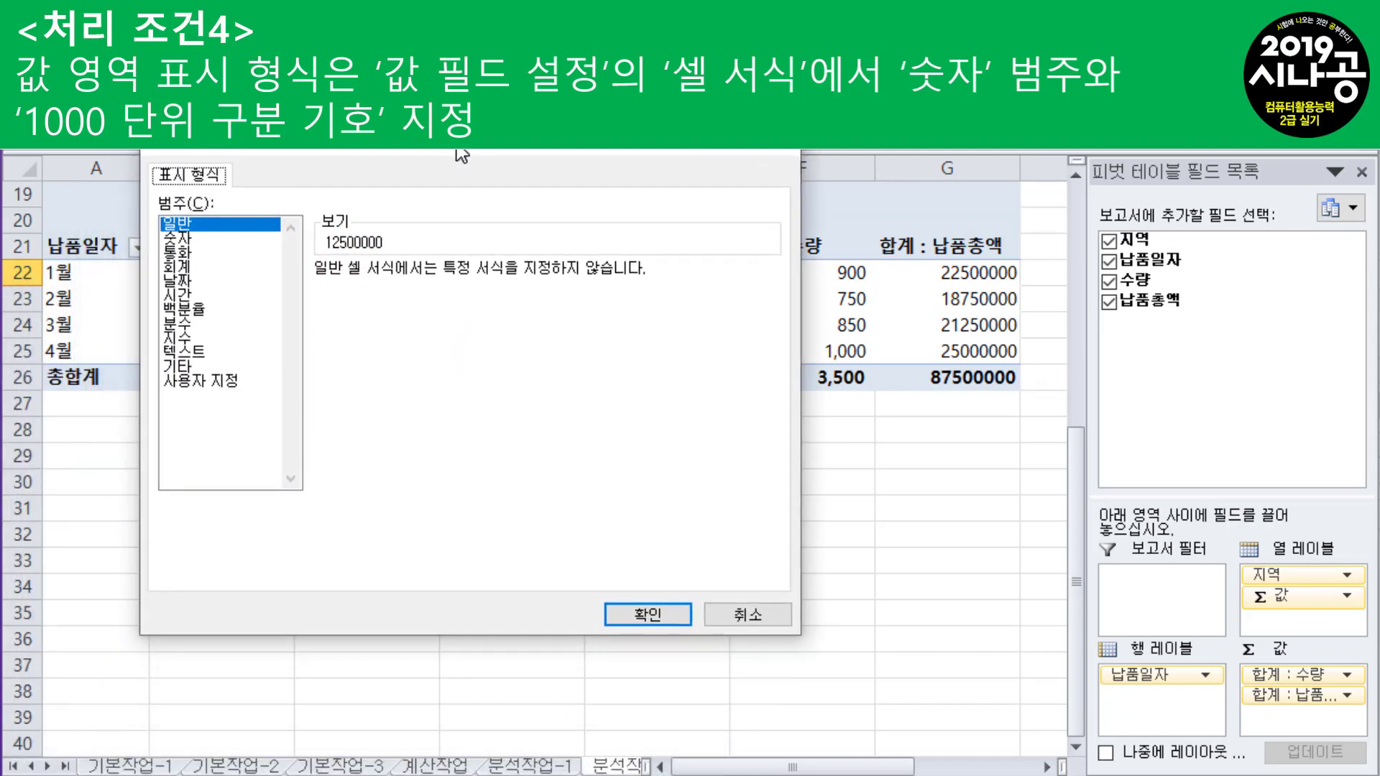
left_click(180, 239)
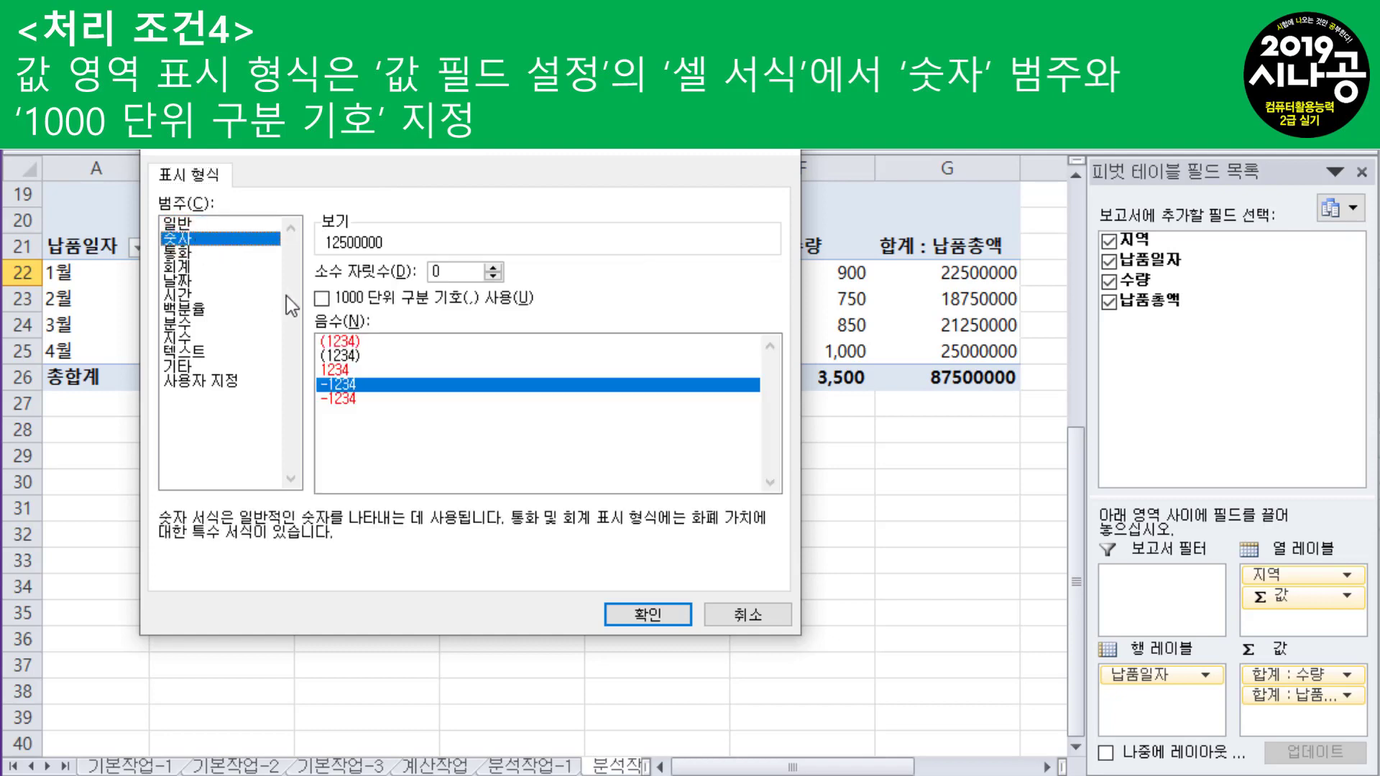
left_click(322, 298)
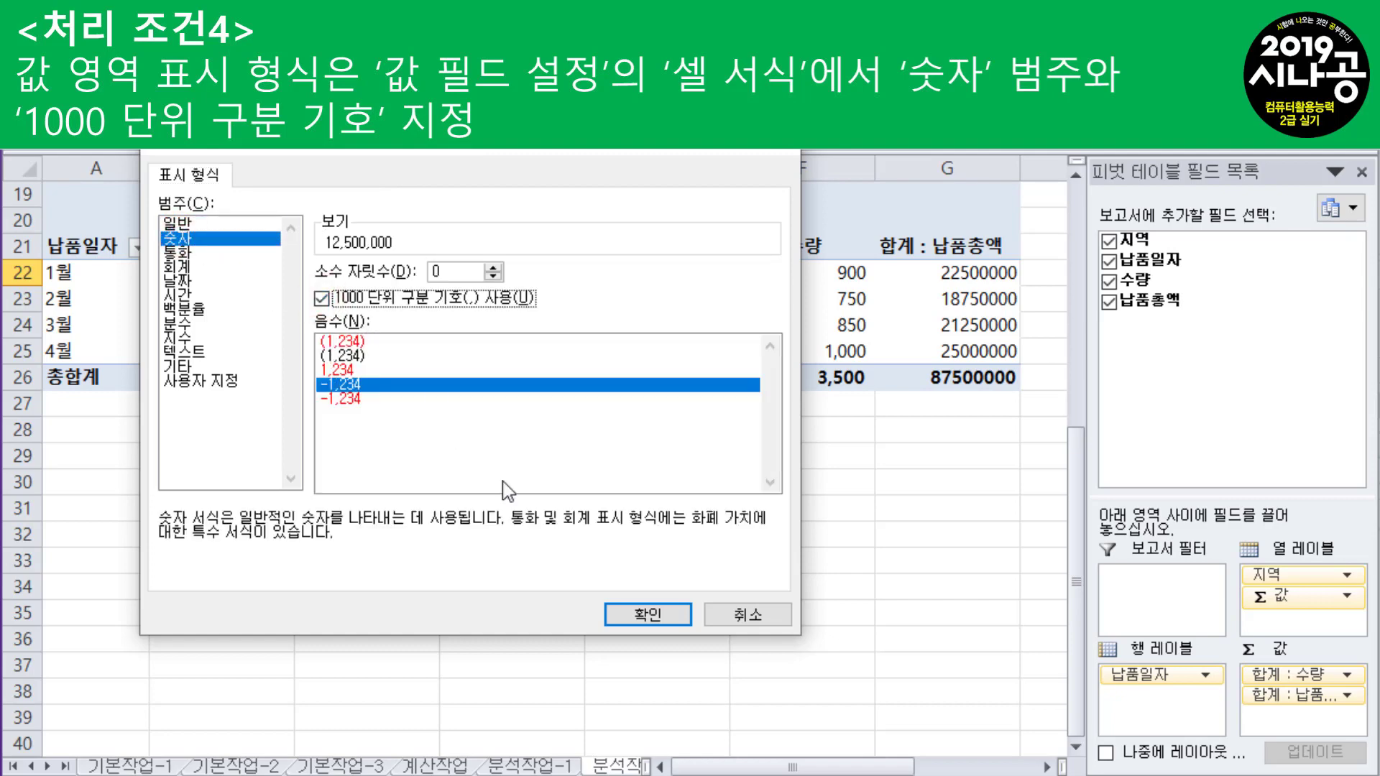
left_click(649, 612)
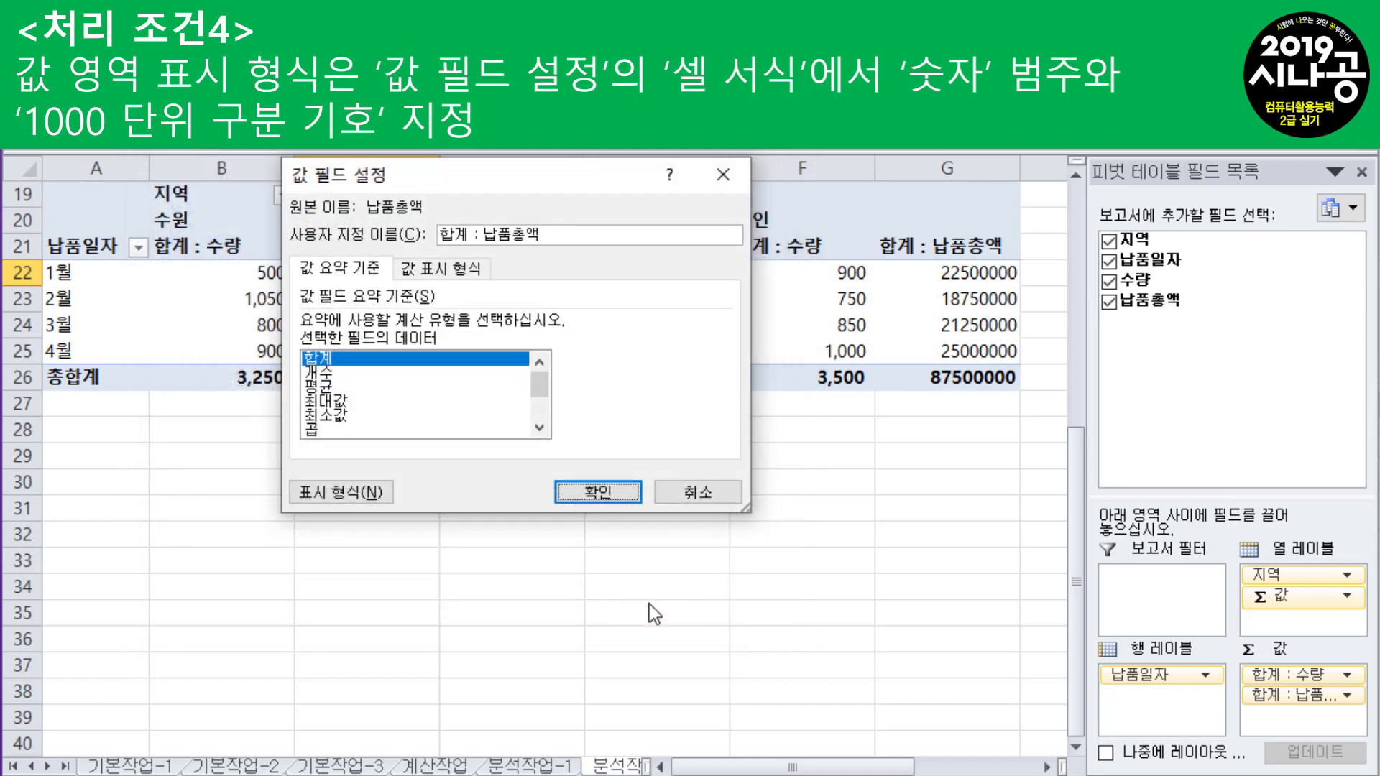
left_click(613, 492)
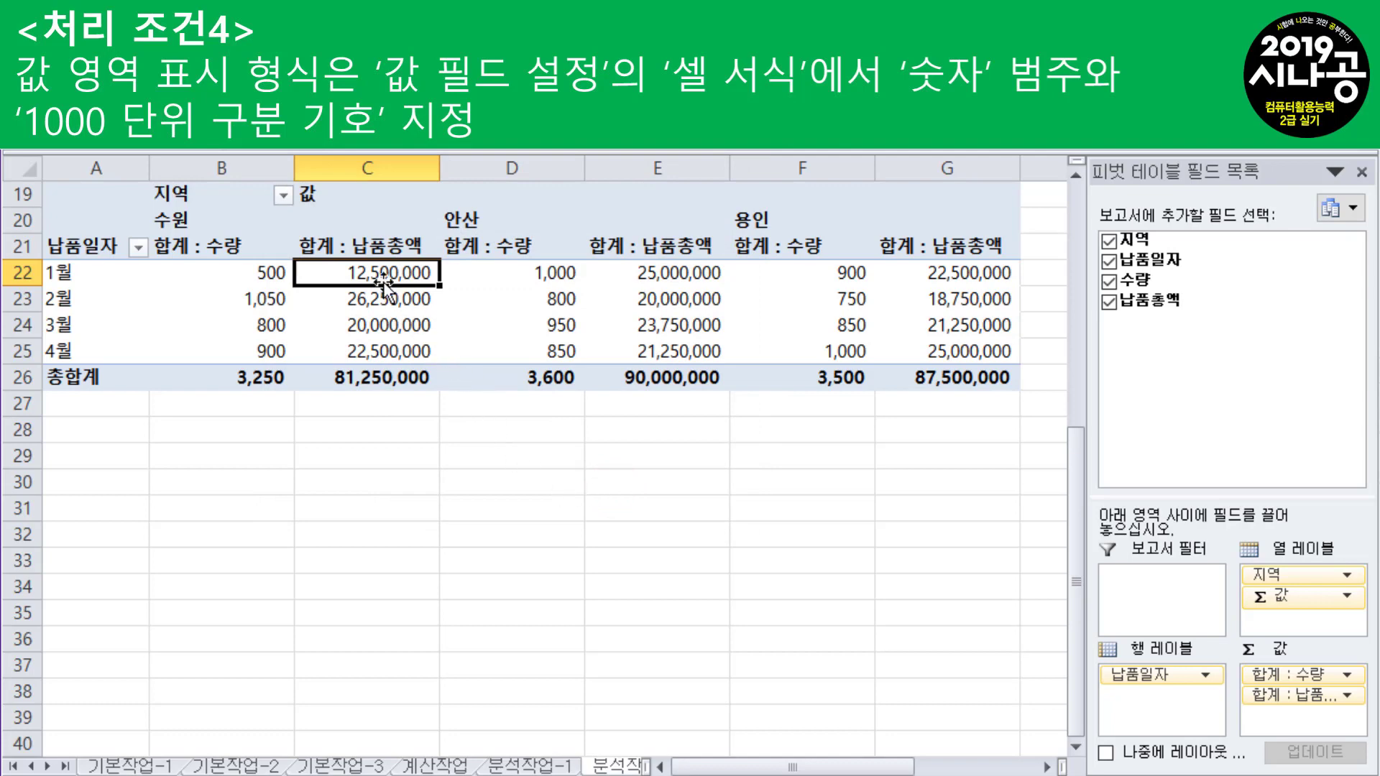
left_click_drag(373, 273, 369, 381)
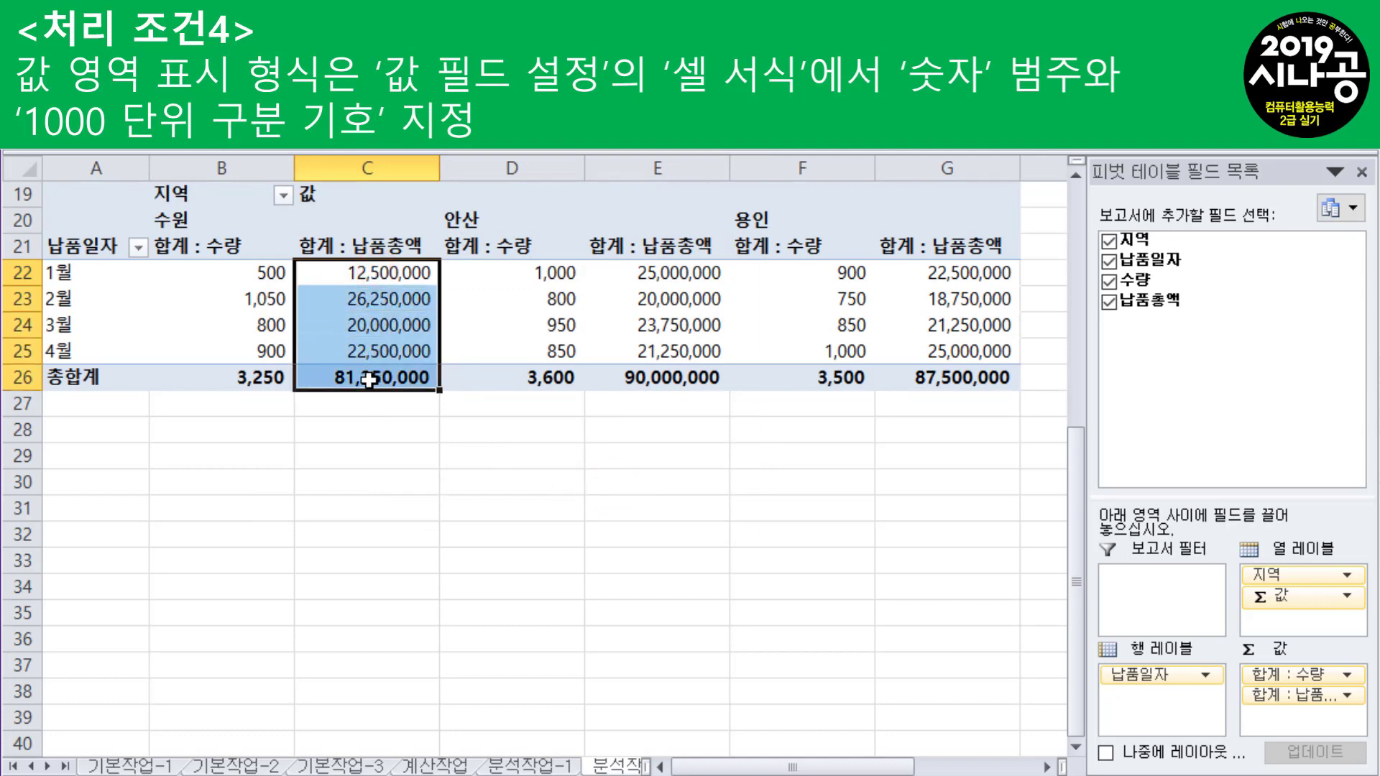